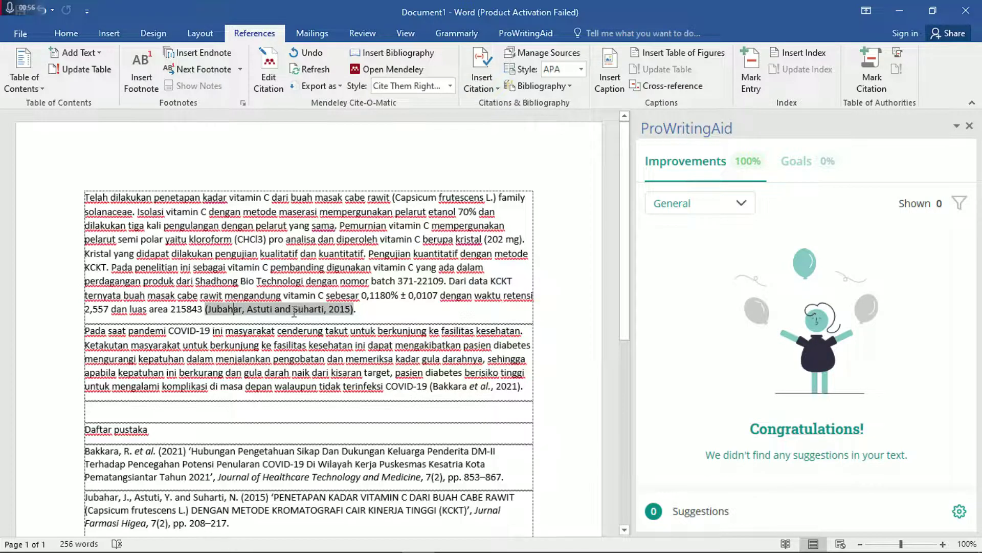
left_click(451, 86)
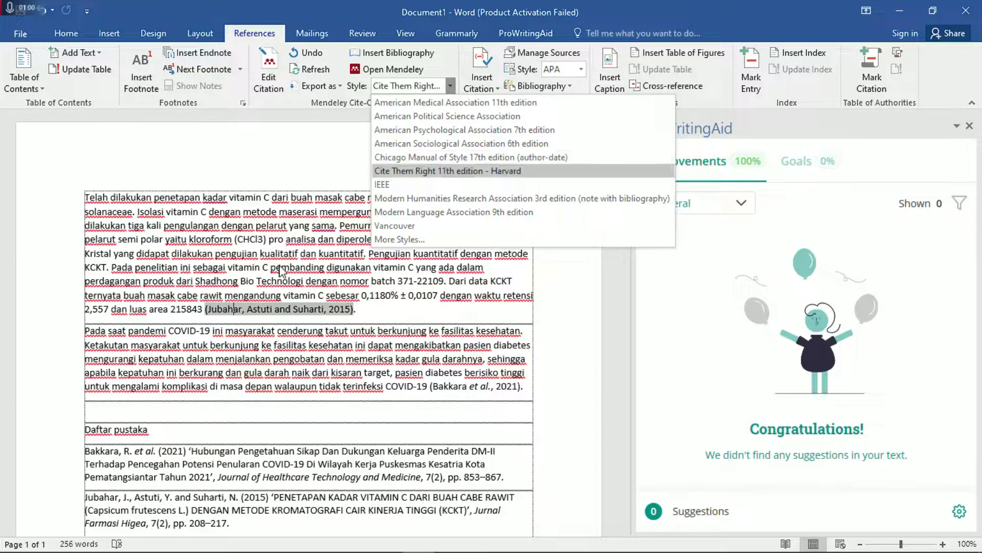
left_click(278, 296)
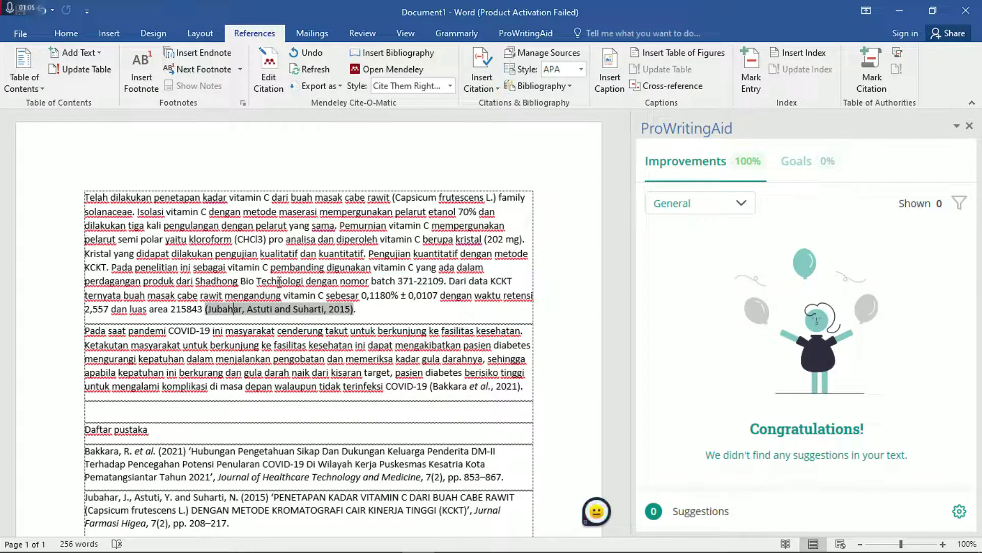
left_click(279, 282)
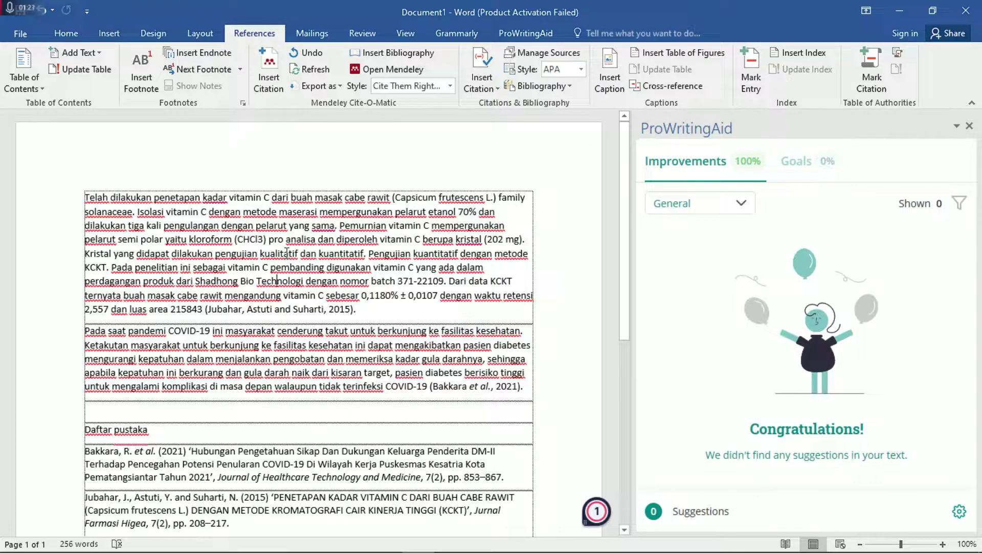
Step: Delete the co-authors' names from the 2015 citation closing the first paragraph, keeping only the first author and the year
left_click(250, 308)
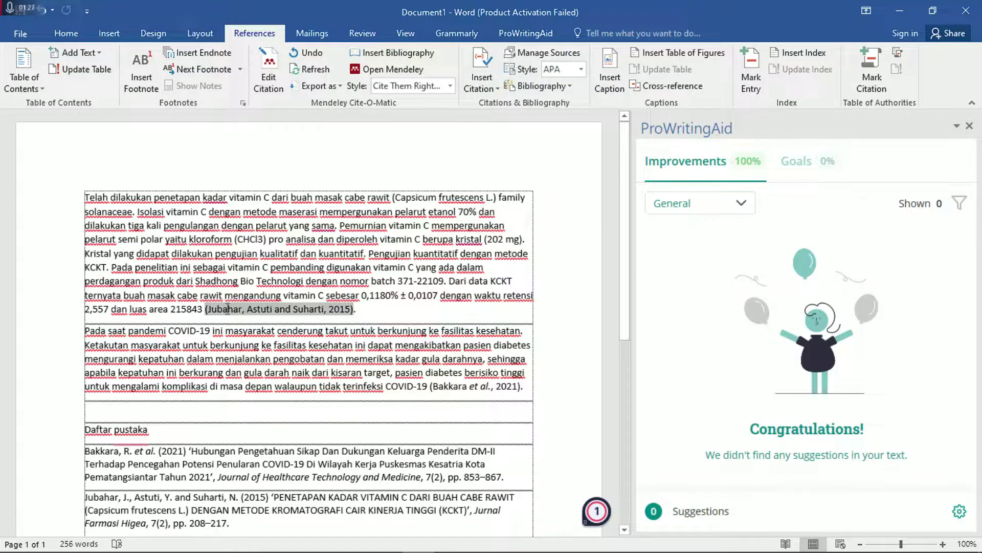
left_click(227, 309)
key("shift+Right")
key("shift+Right")
key("shift+Right")
key("shift+Right")
key("shift+Right")
key("shift+Right")
key("shift+Right")
key("shift+Right")
key("shift+Right")
key("shift+Right")
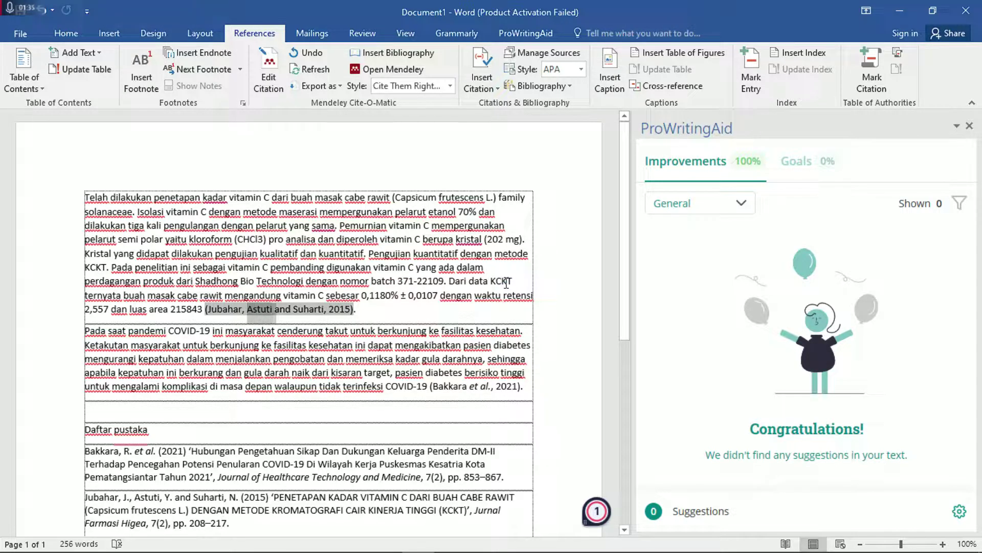
key("shift+Right")
key("shift+Right")
key("shift+Right")
key("shift+Right")
key("shift+Right")
key("shift+Right")
key("shift+Right")
key("shift+Right")
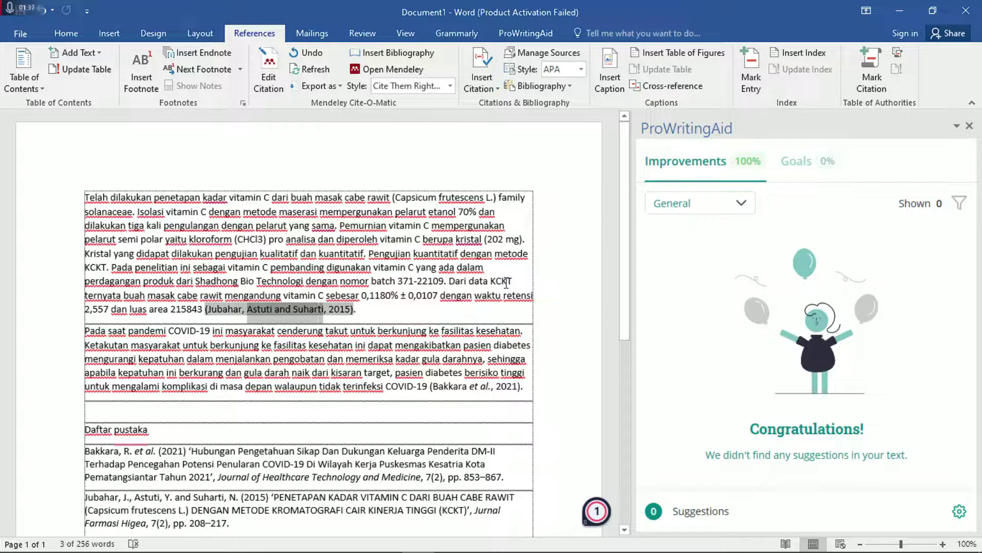
key("Delete")
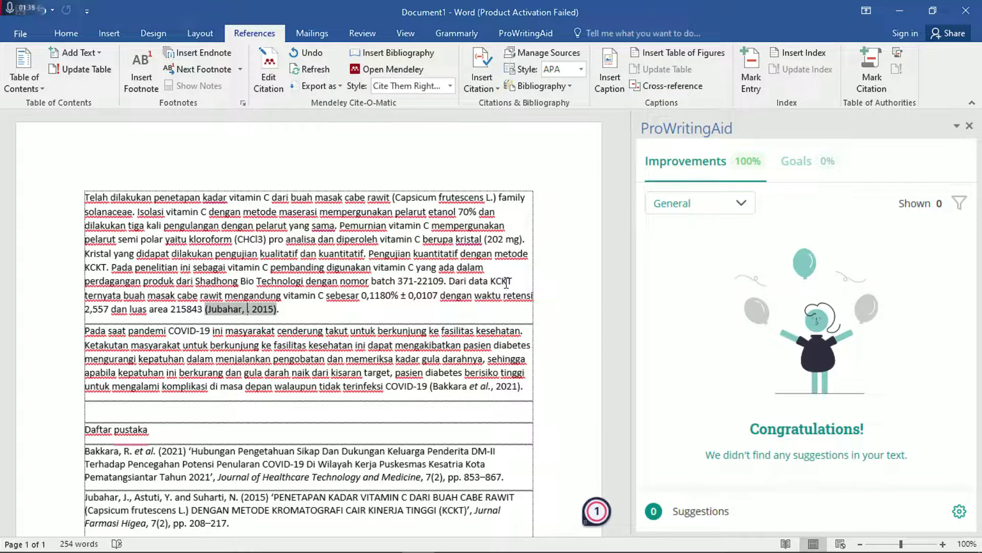
key("Delete")
key("Delete")
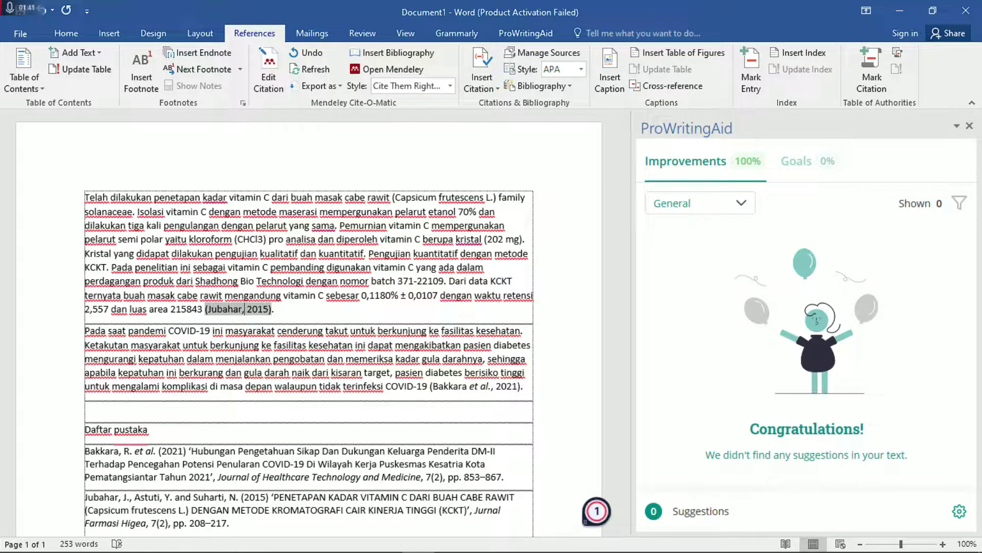
key("Delete")
Step: Add an italic "et al" after the first author in the 2015 citation and keep the manual edit in Mendeley
type("et a")
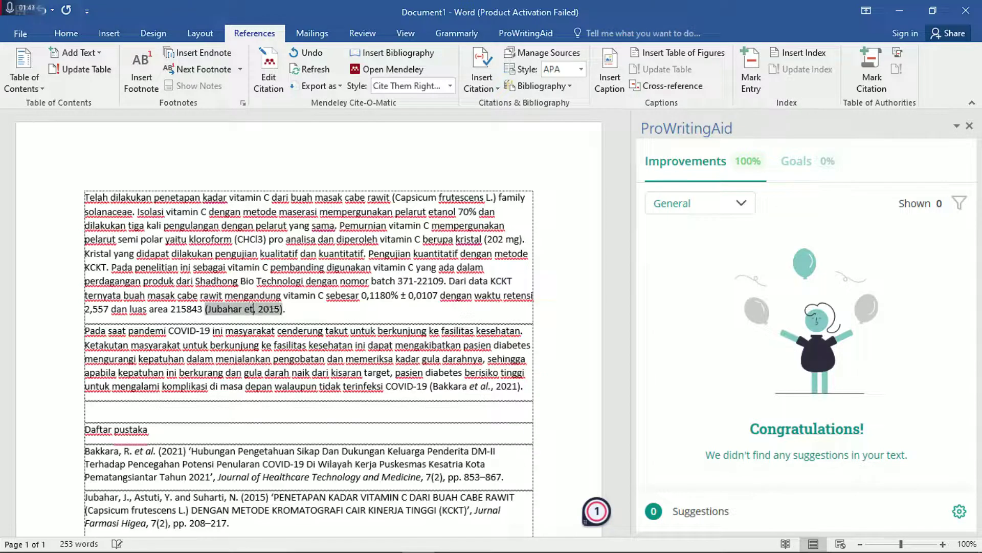
type("l")
key("ctrl+shift+Left")
key("ctrl+shift+Left")
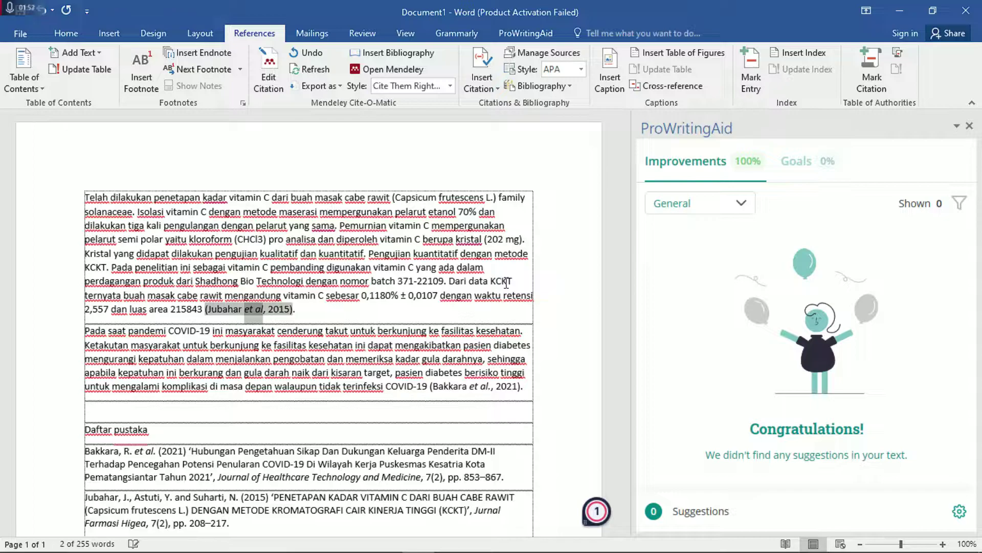
left_click(66, 34)
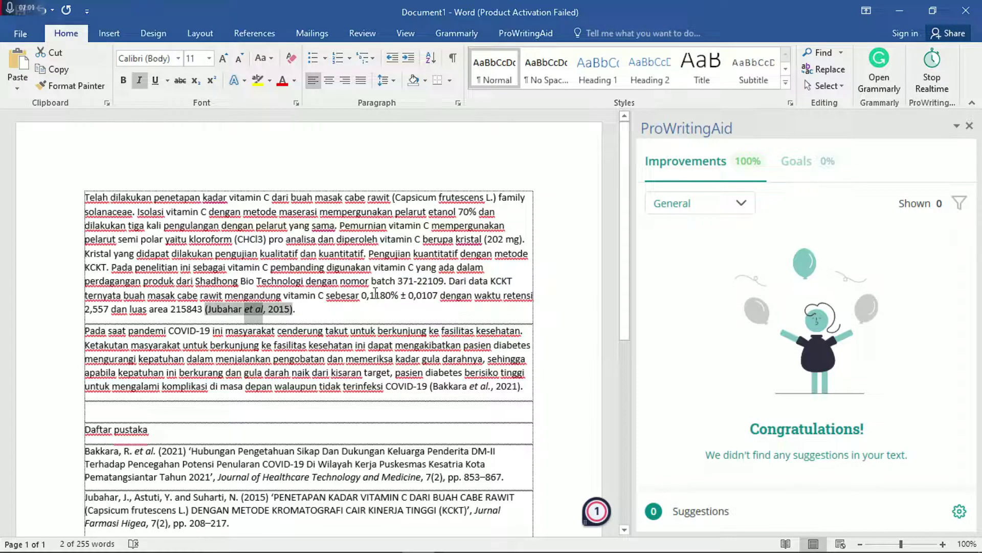
left_click(376, 294)
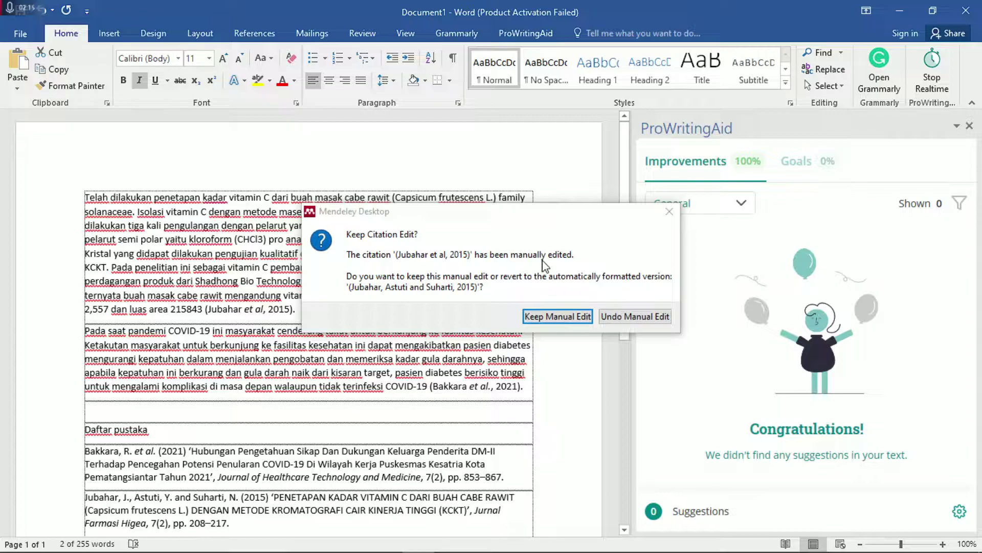
left_click(532, 316)
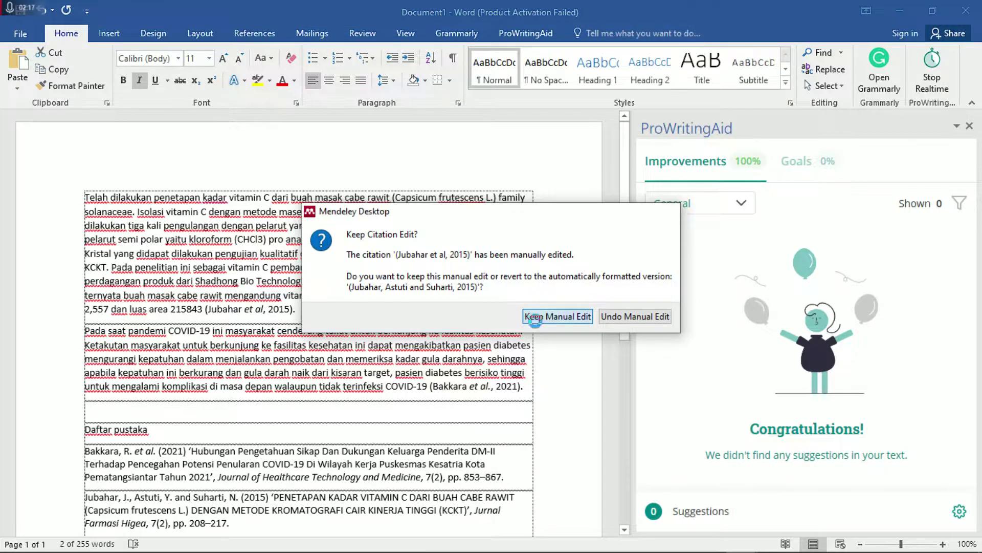
Step: Check the edited 2015 citation in the first paragraph against its entry in the Daftar pustaka list
left_click(252, 309)
left_click(223, 310)
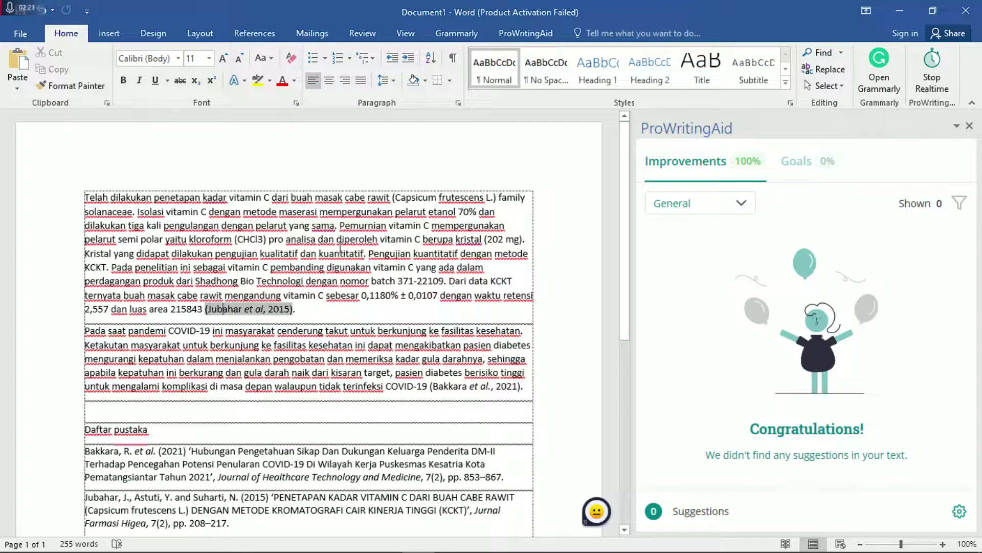
scroll(263, 442, "down", 1)
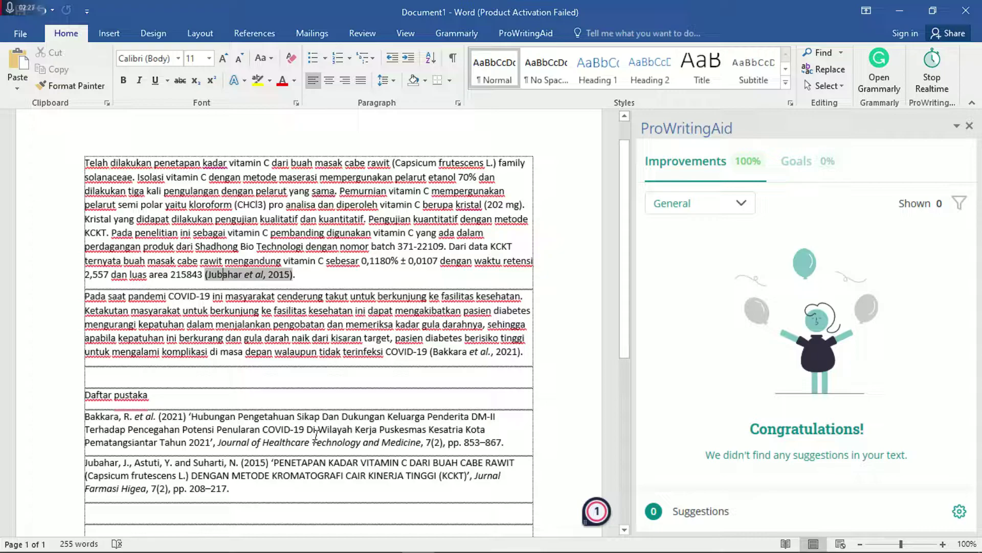
scroll(316, 435, "up", 1)
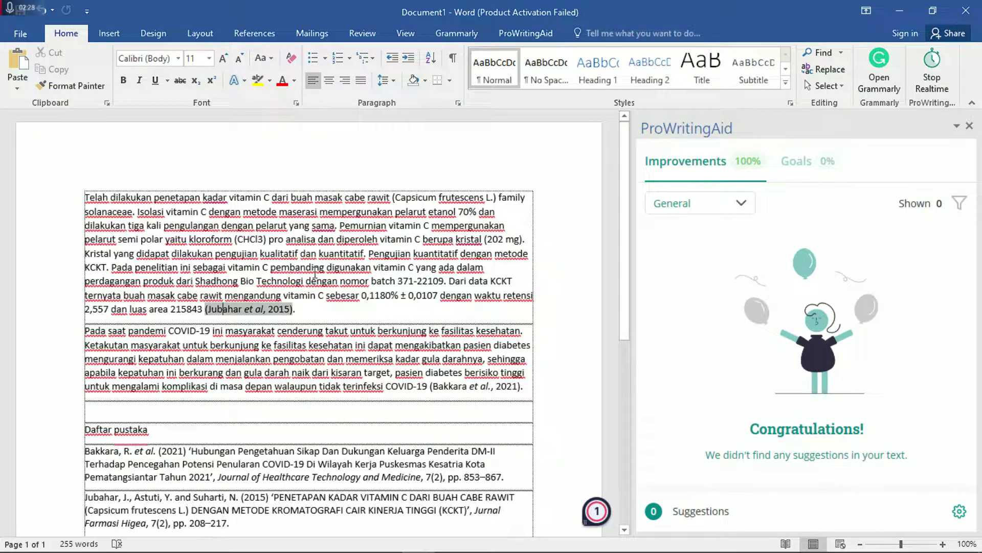
scroll(299, 389, "down", 4)
scroll(299, 388, "up", 3)
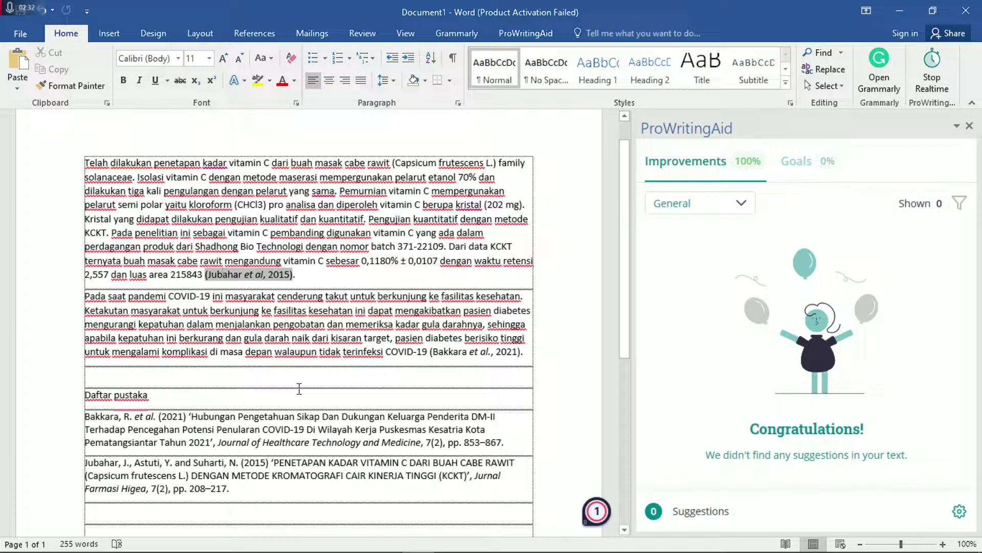
scroll(300, 389, "up", 1)
scroll(300, 389, "down", 1)
left_click(398, 241)
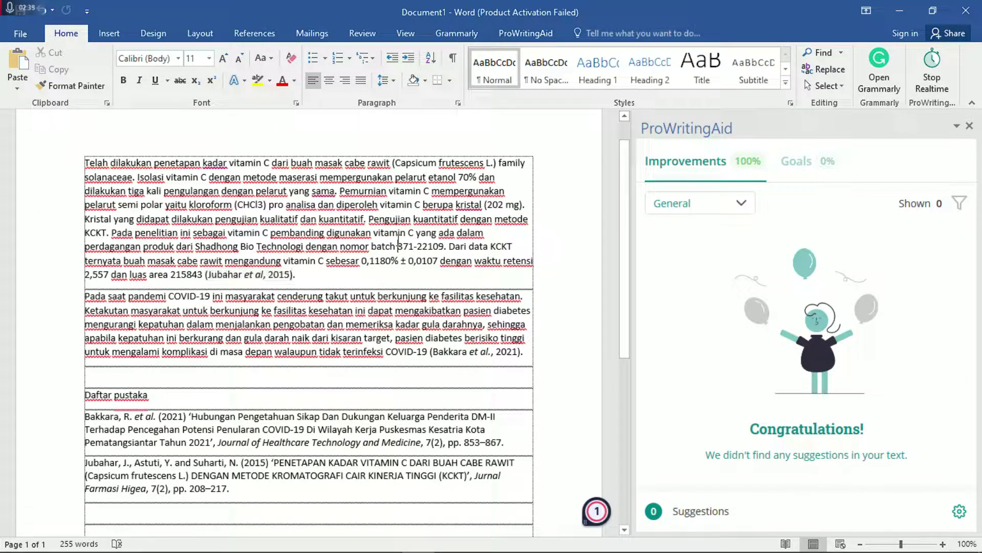
Step: Compare the author format of the 2015 citation in the first paragraph with the 2021 citation in the second
left_click(230, 273)
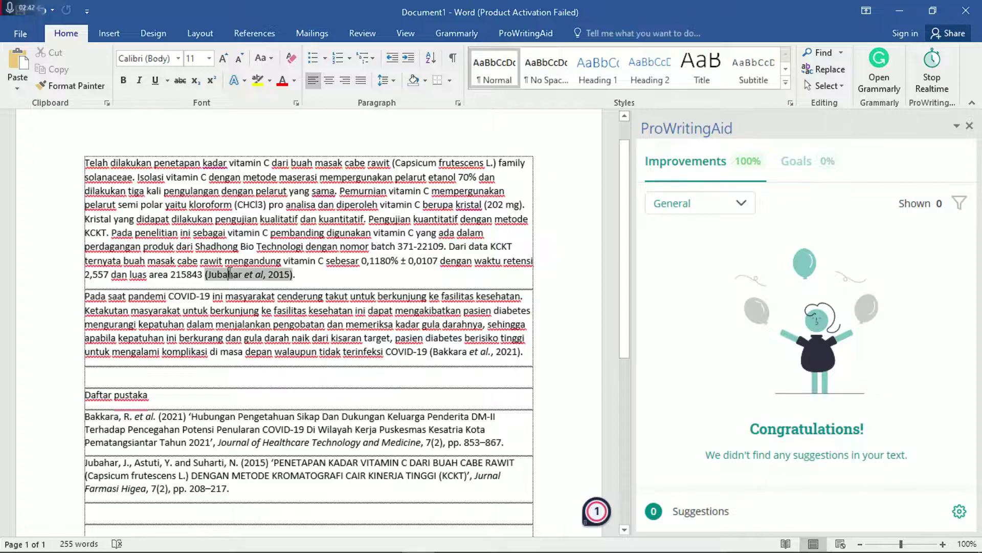
left_click(256, 237)
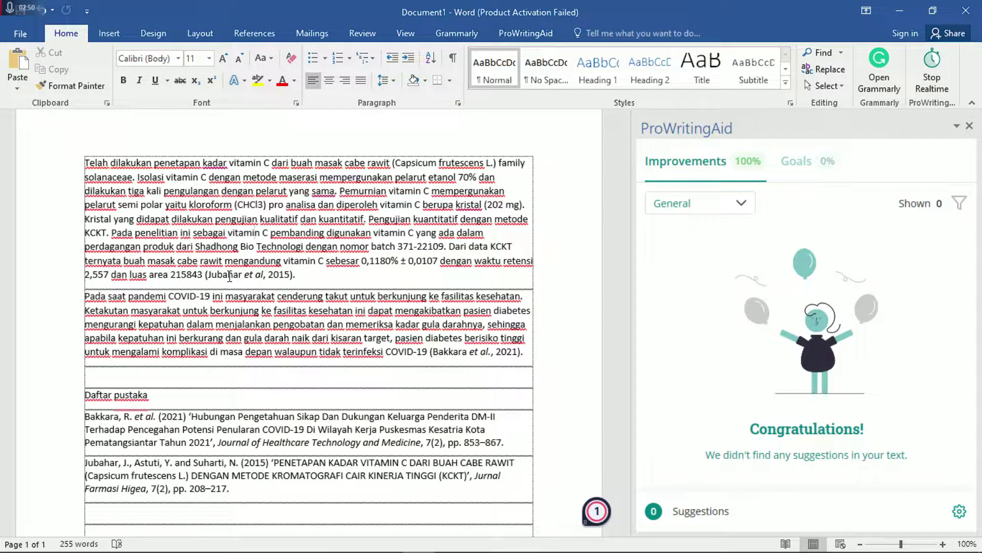
left_click(229, 276)
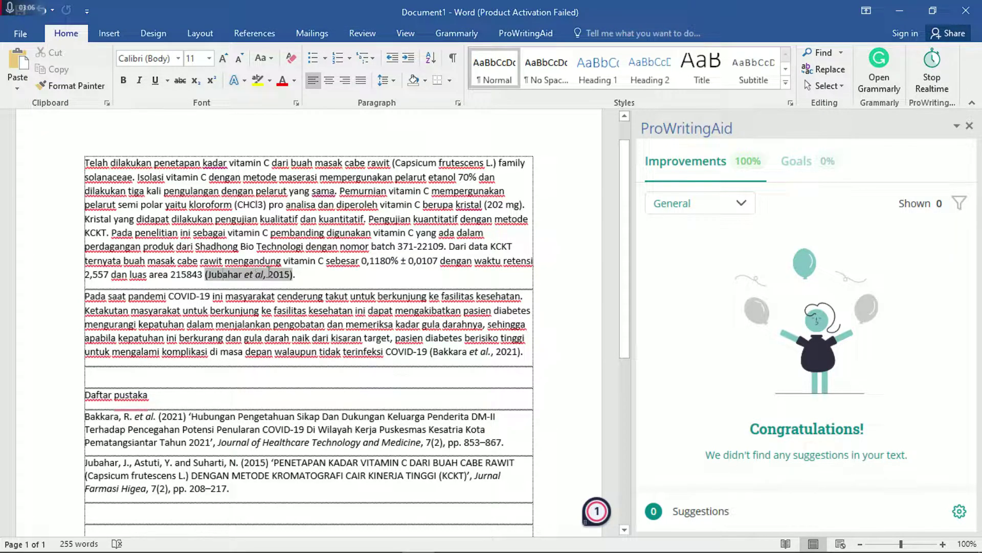
left_click(255, 274)
left_click(233, 275)
left_click(252, 324)
left_click(467, 351)
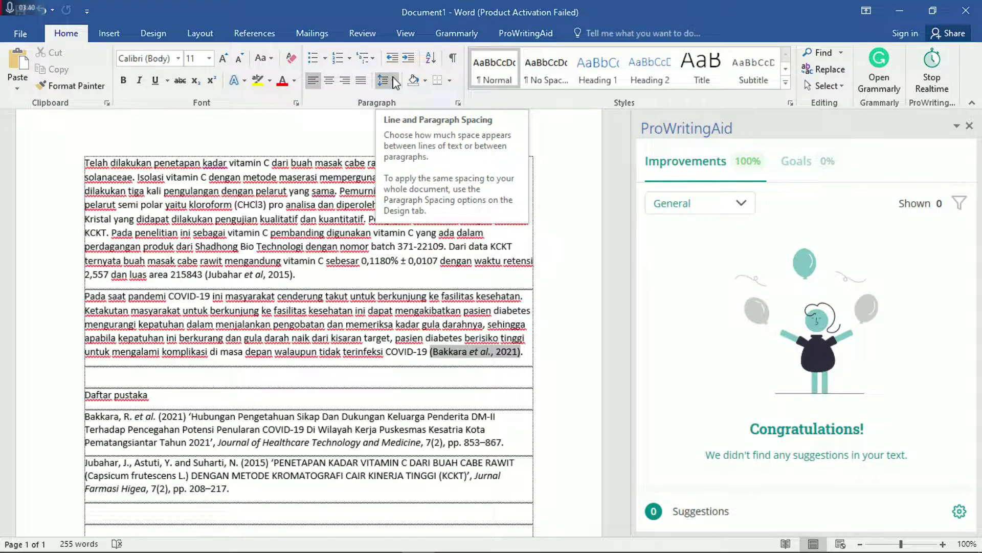
left_click(458, 353)
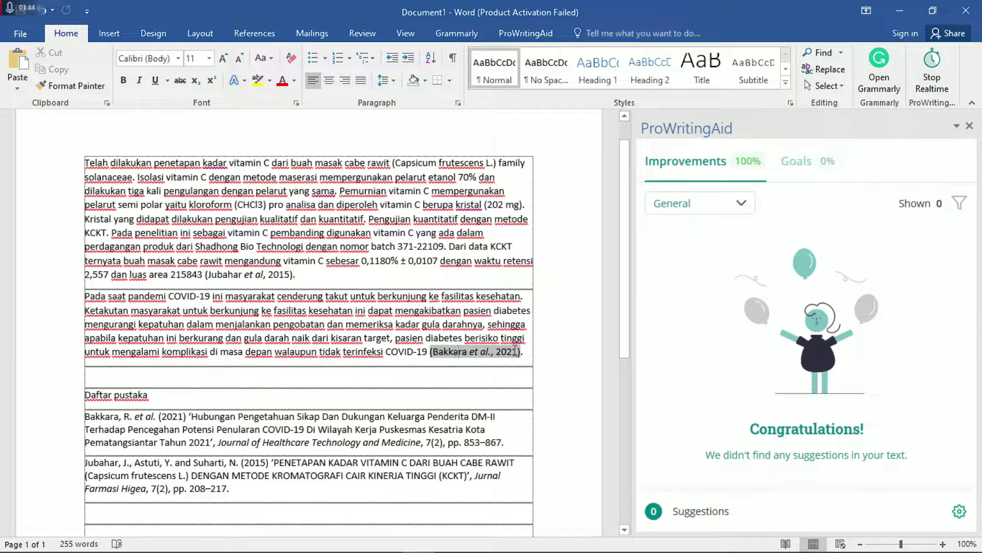
Step: Switch to Mendeley Desktop and examine the author list of the 2021 article "Hubungan Pengetahuan Sikap Dan Dukungan Keluarga Penderita DM-II"
mouse_move(353, 549)
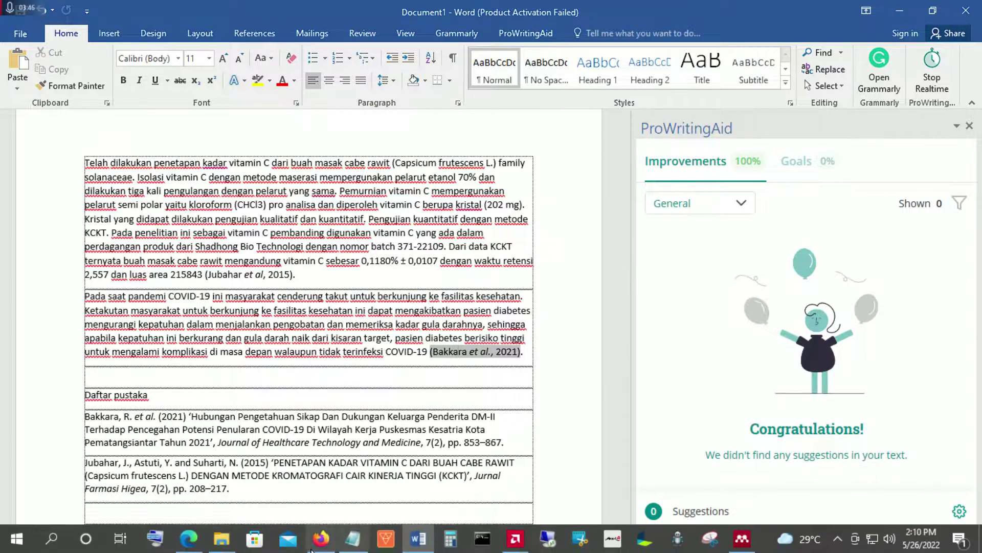
left_click(739, 547)
scroll(410, 283, "up", 3)
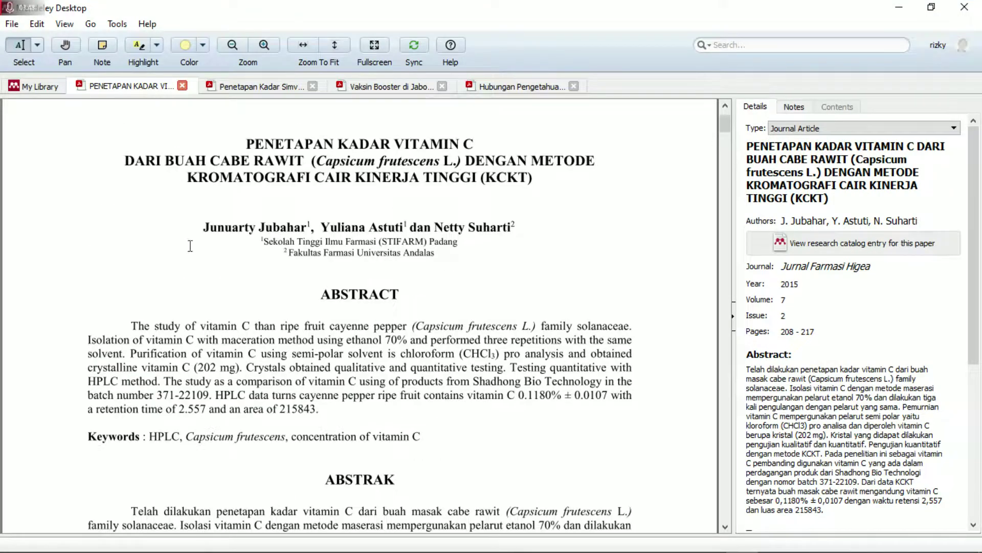
left_click(262, 86)
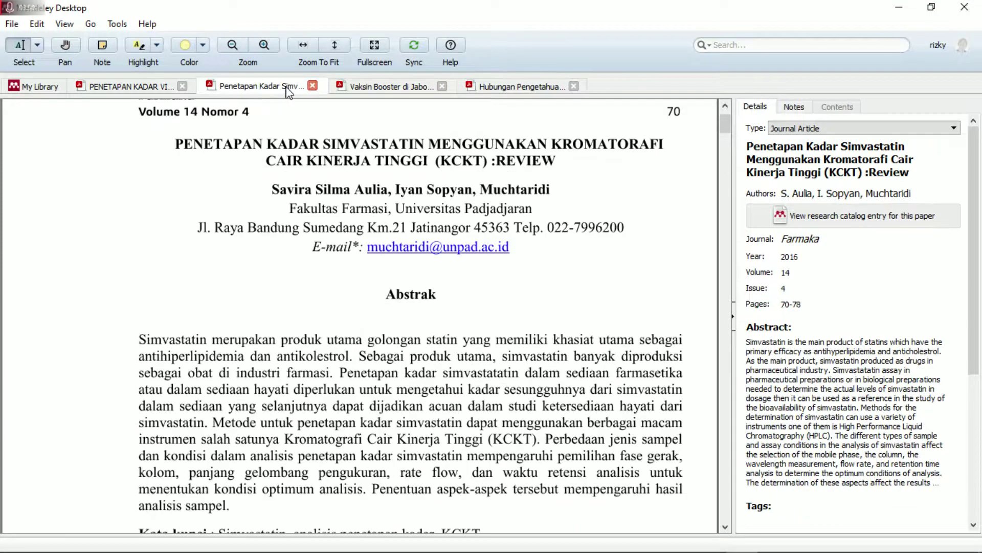
left_click(370, 88)
left_click(511, 91)
scroll(409, 308, "up", 3)
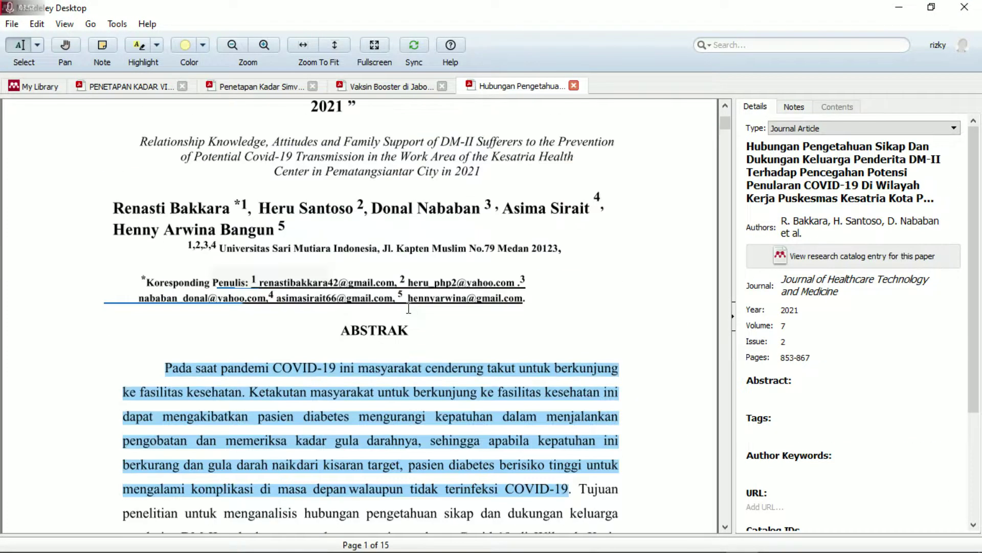
scroll(409, 308, "up", 3)
left_click_drag(113, 381, 338, 402)
left_click(338, 401)
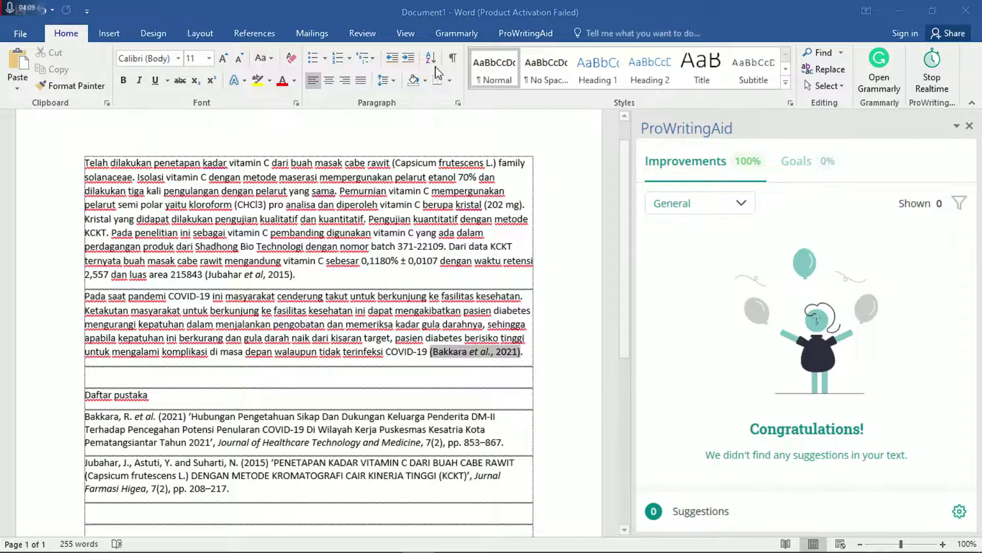
Step: Return to Word and undo the manual "et al" edit of the 2015 citation, restoring its full author list
left_click(254, 33)
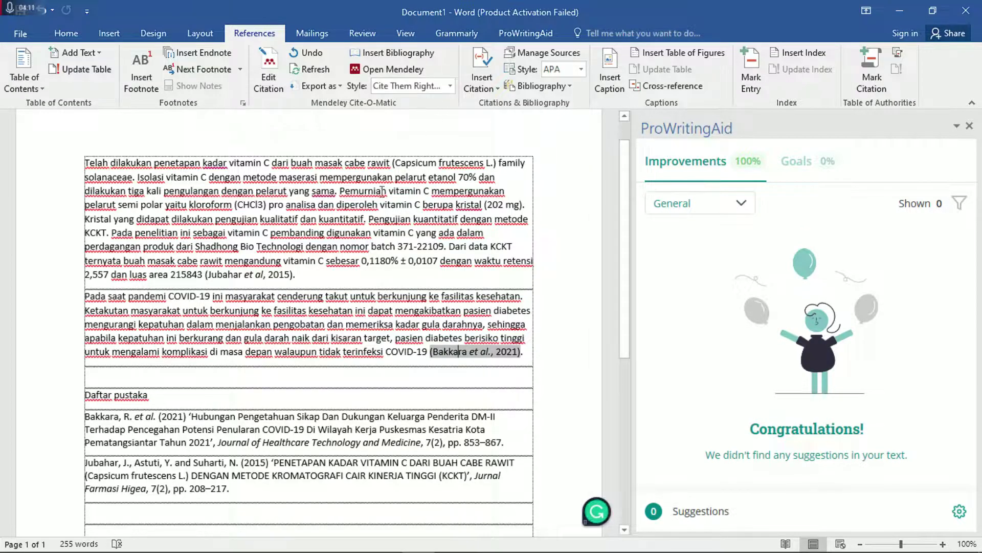
key("ctrl+z")
key("ctrl+z")
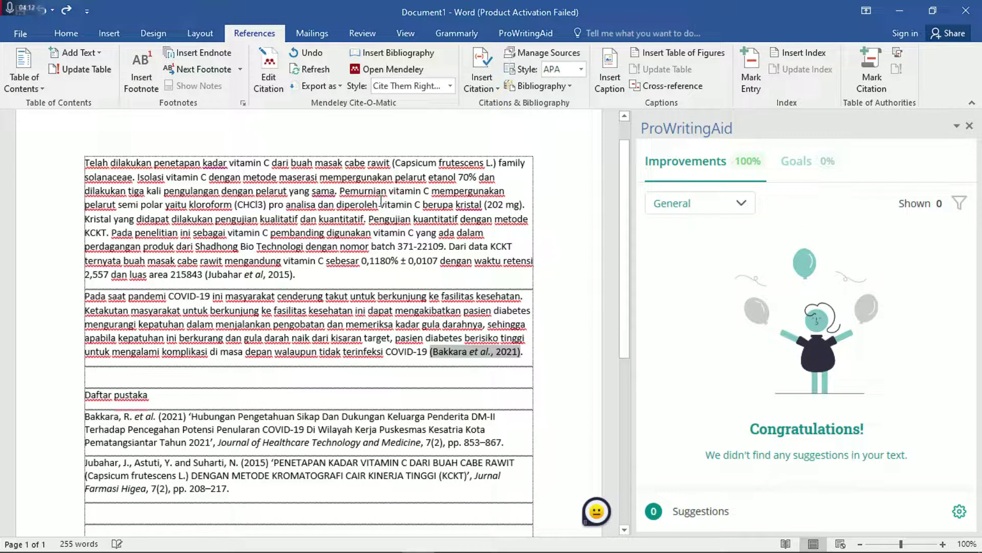
key("BackSpace")
key("BackSpace")
key("BackSpace")
key("BackSpace")
key("BackSpace")
key("BackSpace")
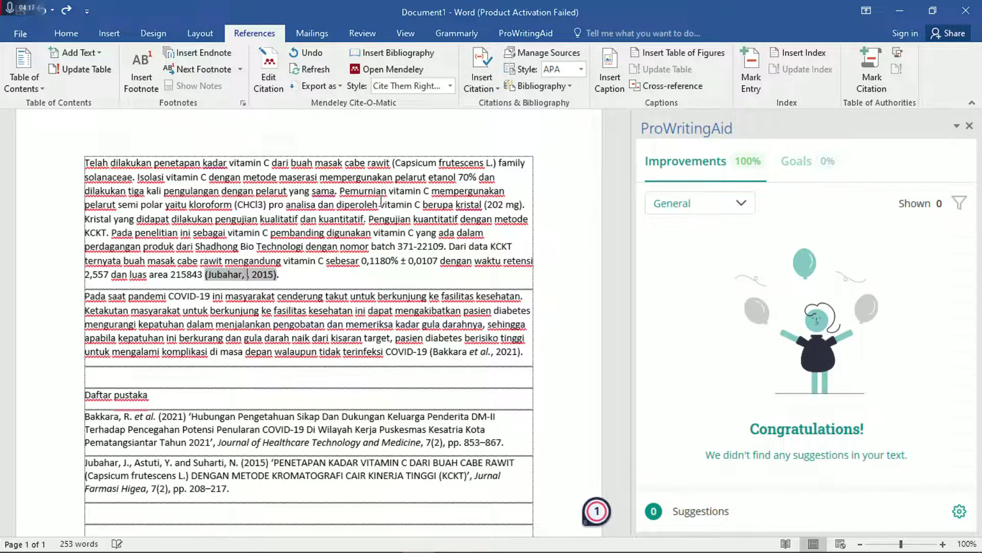
key("ctrl+z")
left_click(354, 219)
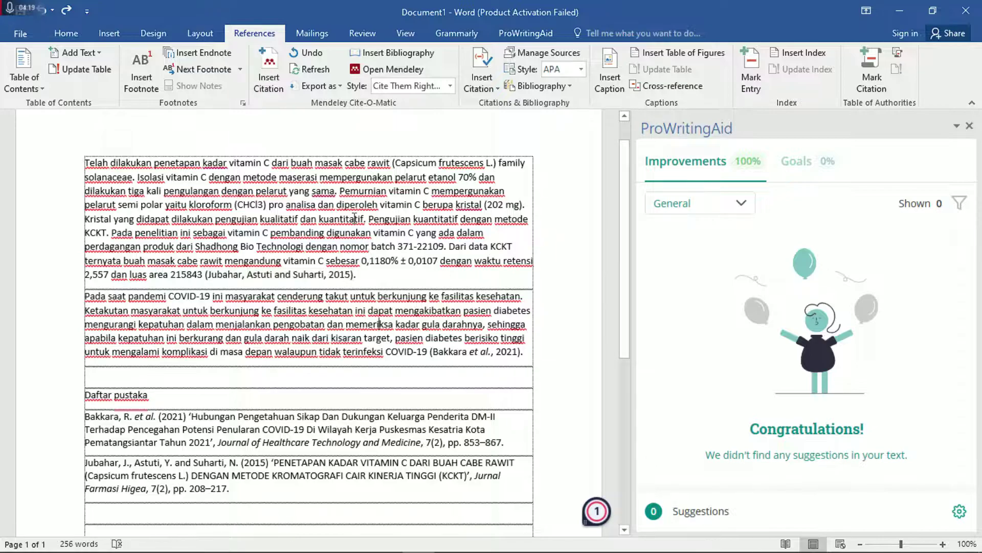
Step: Set the Mendeley citation style to American Psychological Association 7th edition and select "et al." in the 2015 citation
left_click(451, 86)
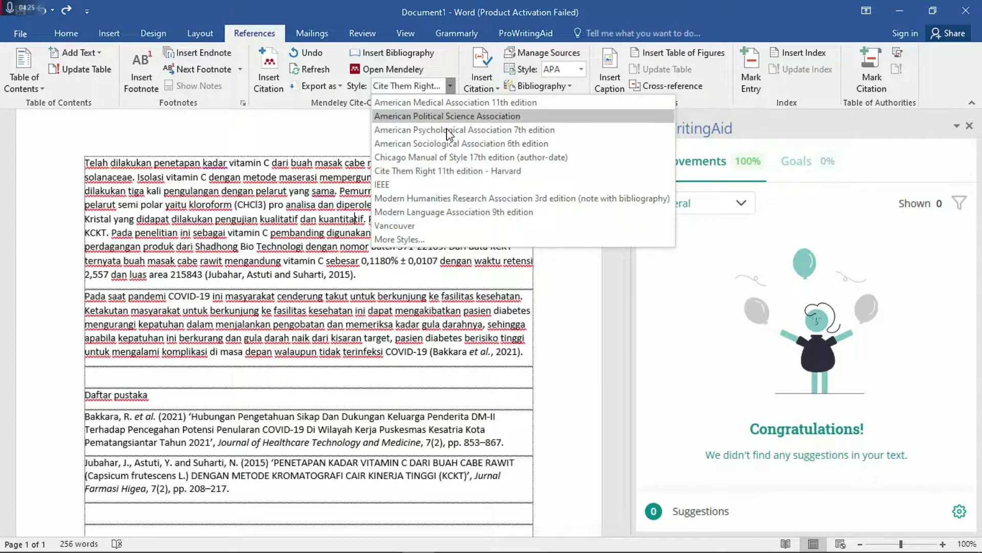
left_click(575, 134)
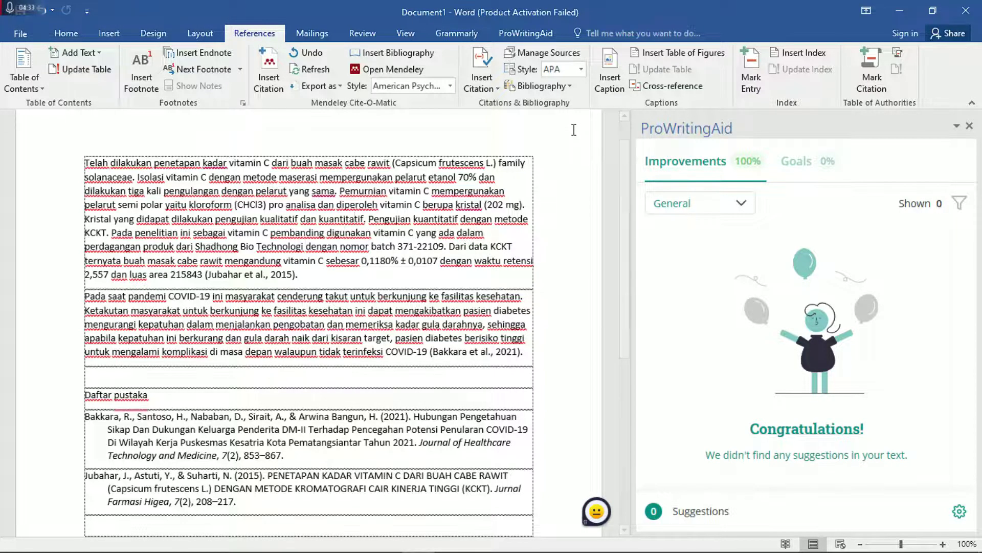
double_click(244, 276)
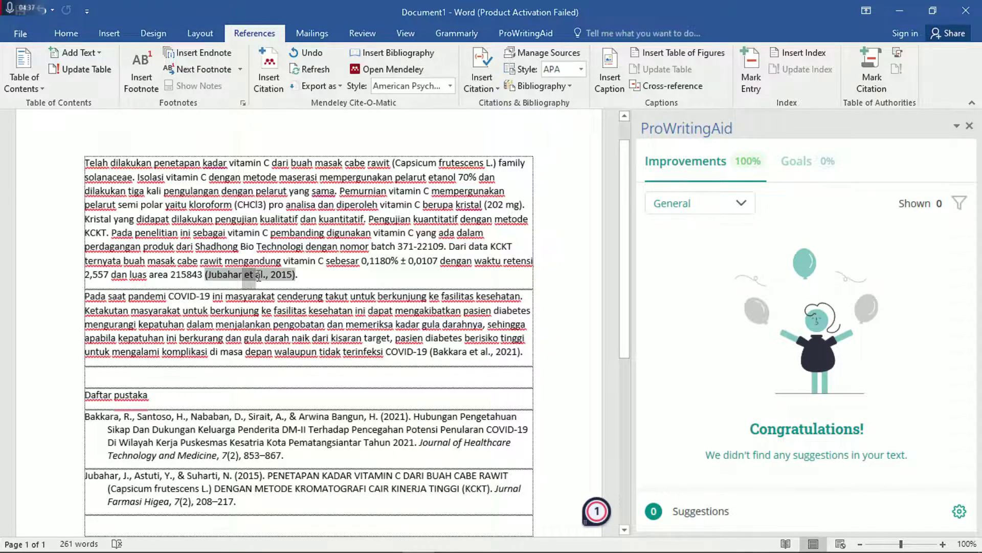
Step: Reapply the American Psychological Association 7th edition style to the document's Mendeley citations
left_click(239, 191)
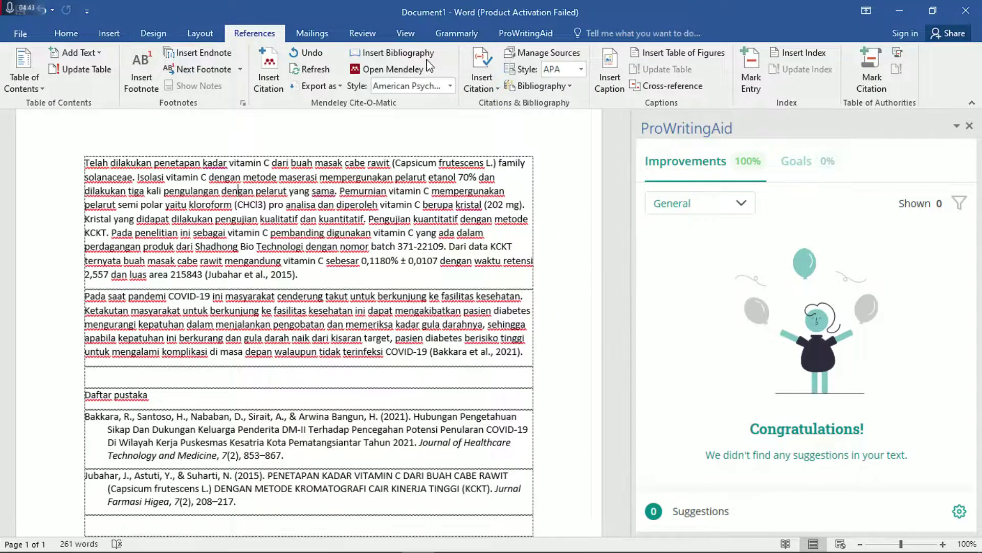
left_click(450, 85)
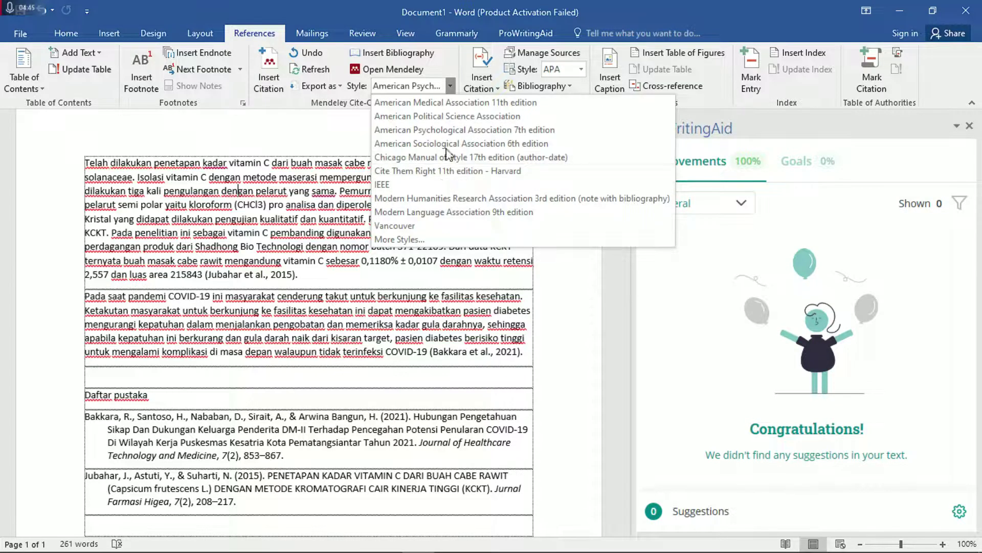
left_click(449, 132)
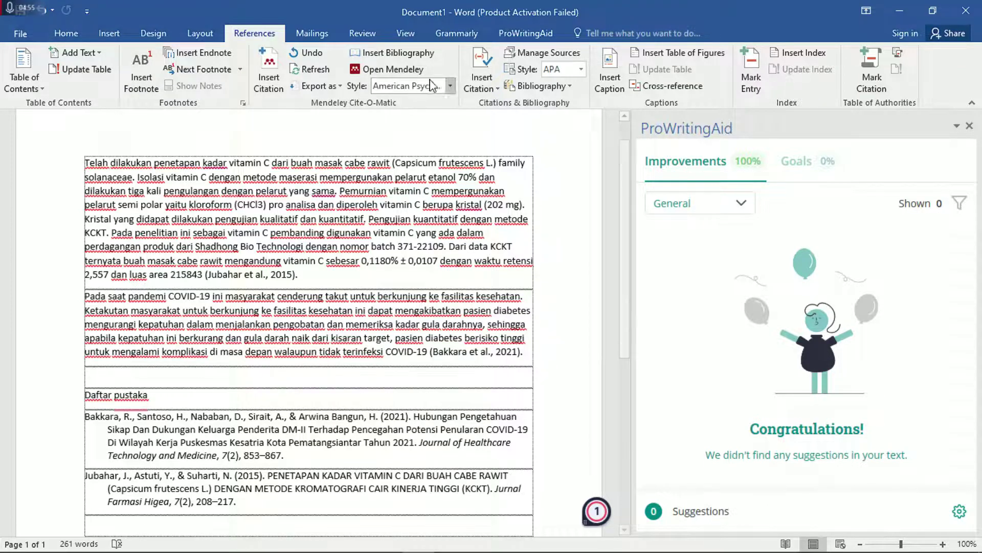
left_click(450, 86)
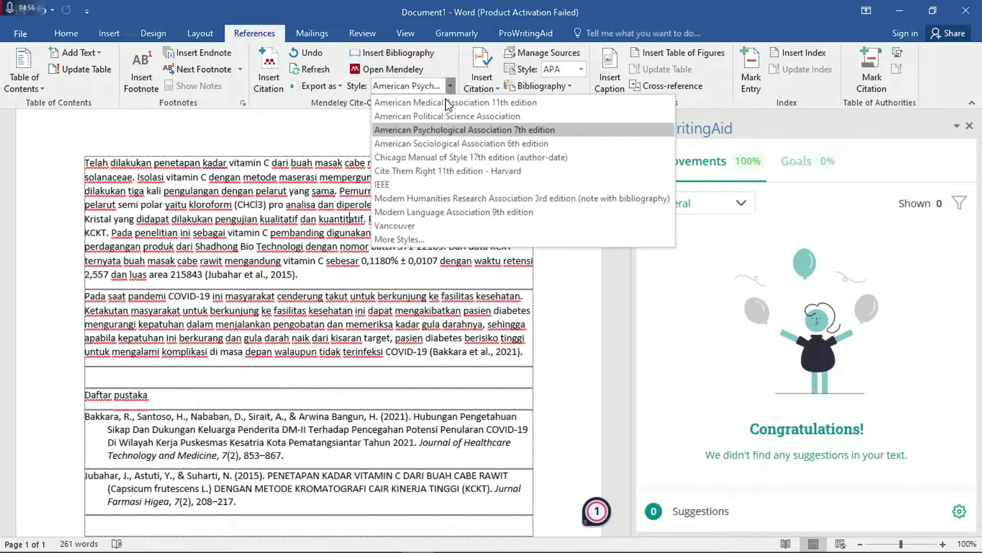
left_click(441, 130)
Step: Italicize "et al." in the 2015 citation at the end of the first paragraph
left_click_drag(244, 276, 264, 276)
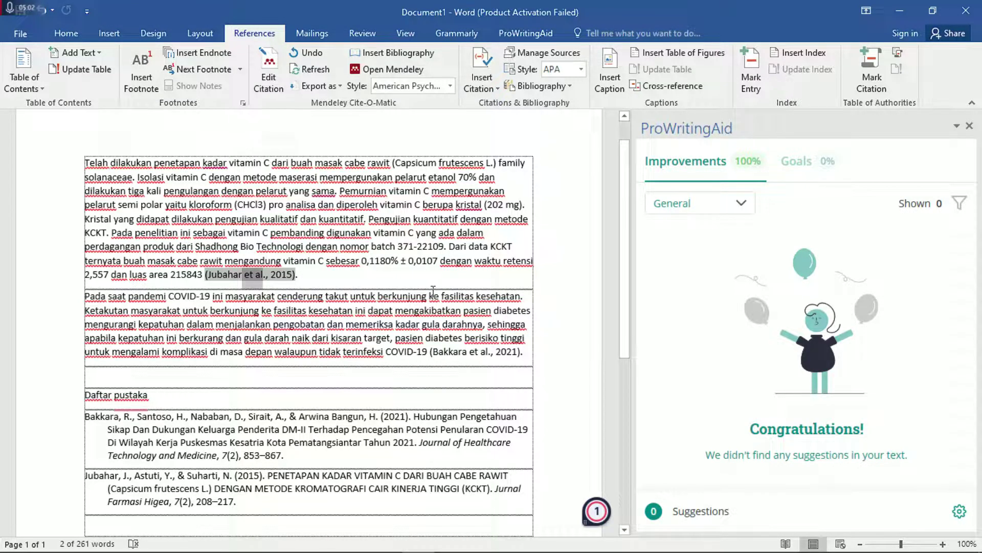
left_click(63, 35)
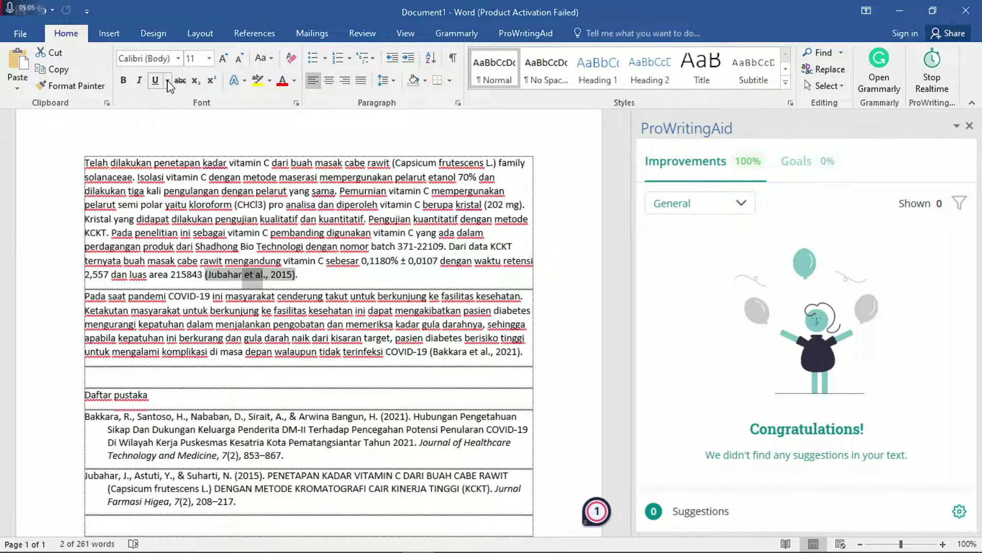
left_click(139, 80)
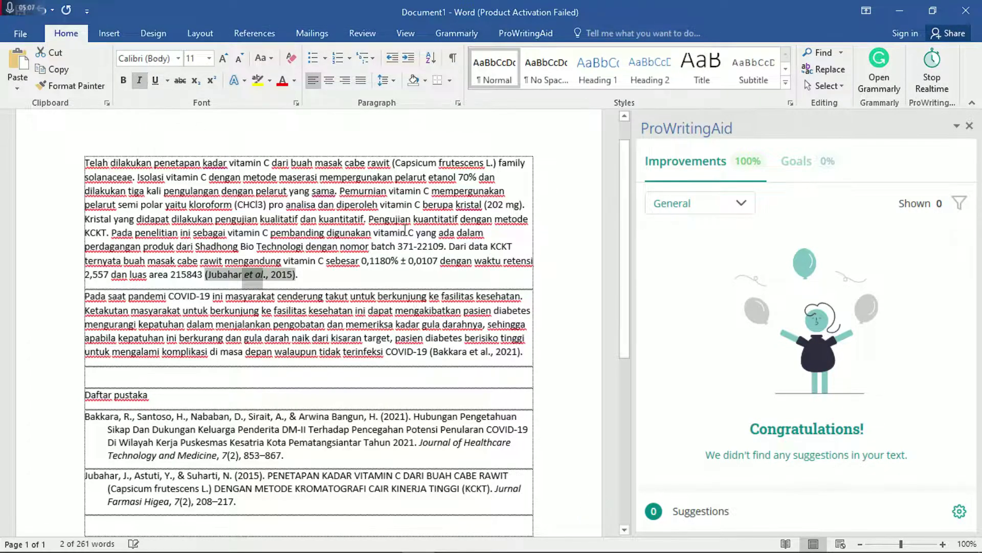
left_click(382, 262)
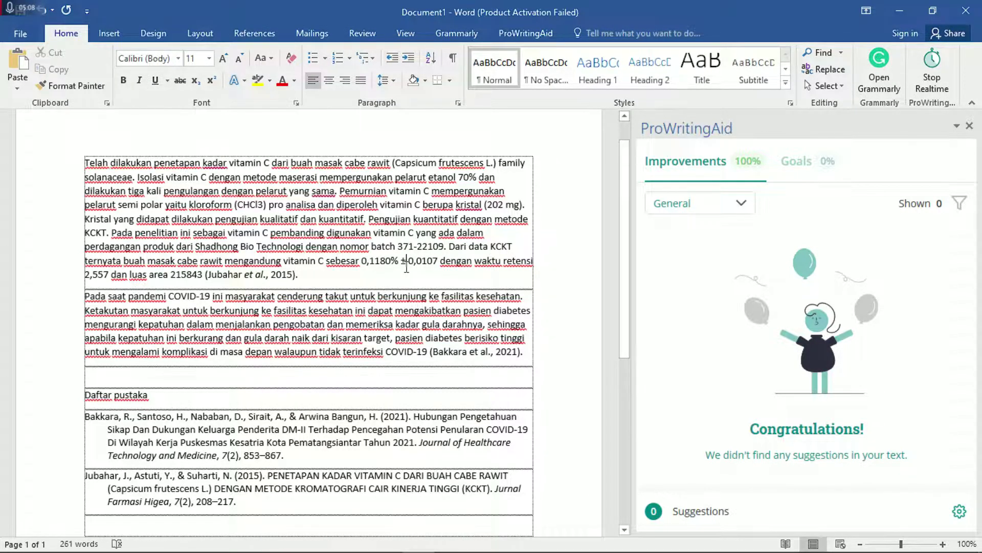
left_click(370, 247)
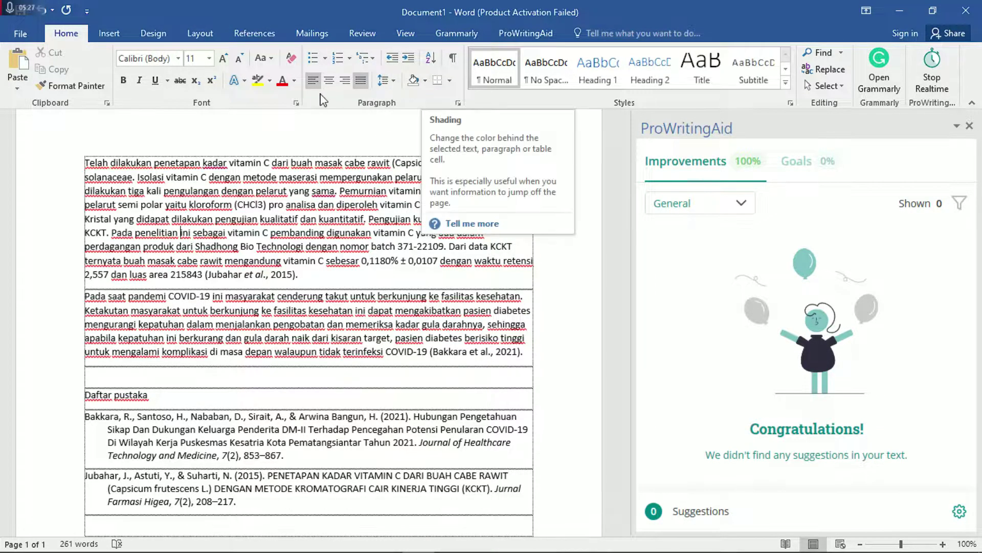
Step: Switch the document's Mendeley citation style to Vancouver
left_click(266, 34)
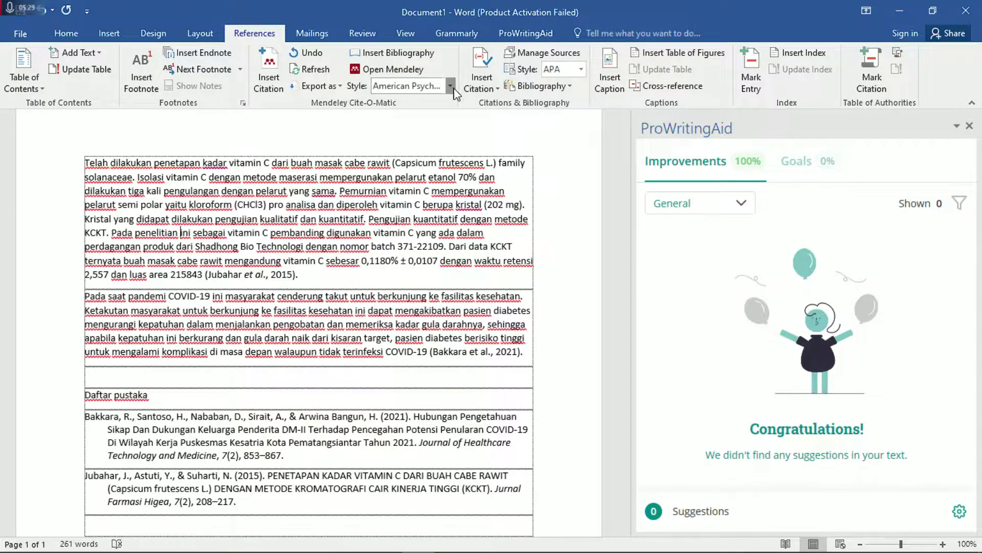
left_click(450, 86)
left_click(439, 225)
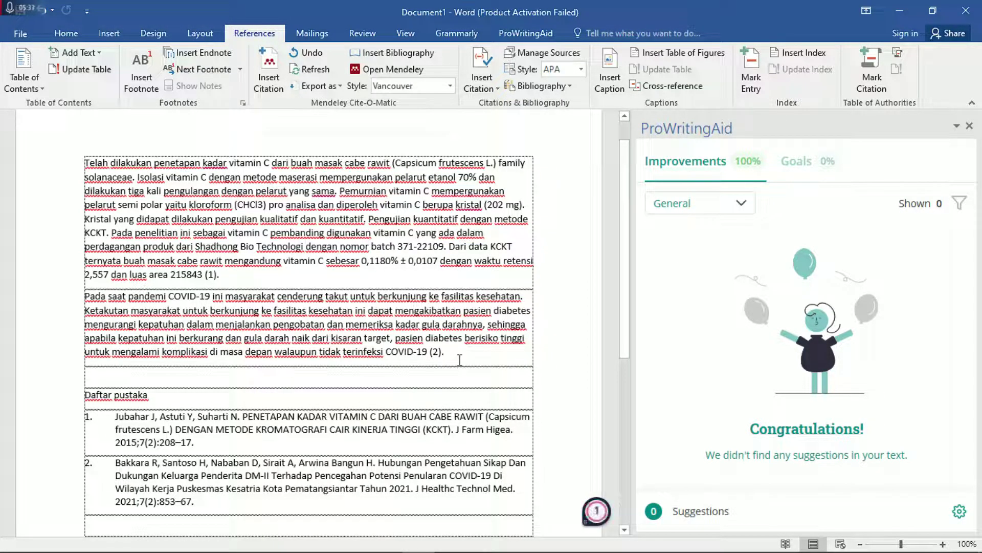
Step: Set the Mendeley citation style to Cite Them Right 11th edition - Harvard and check the authors in the 2015 citation
left_click(450, 85)
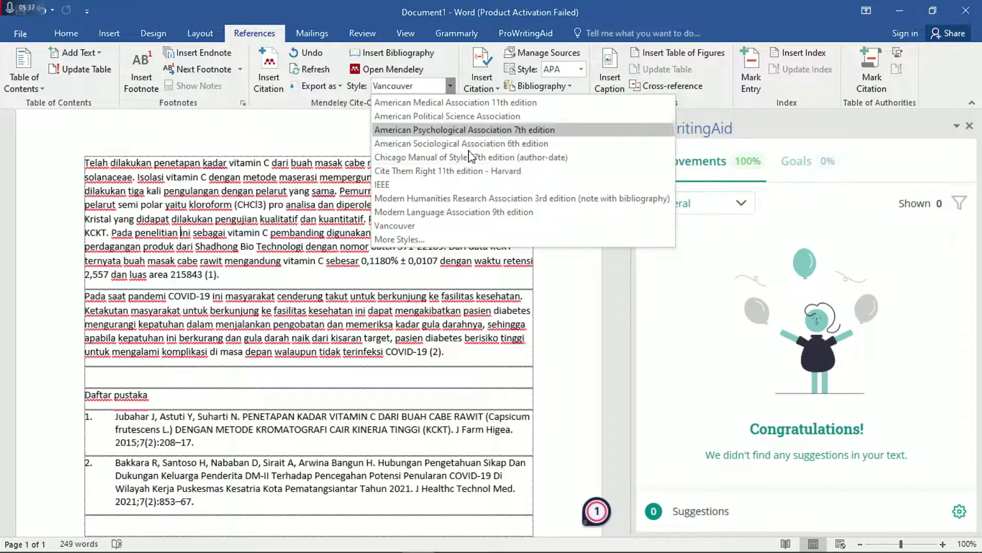
left_click(467, 170)
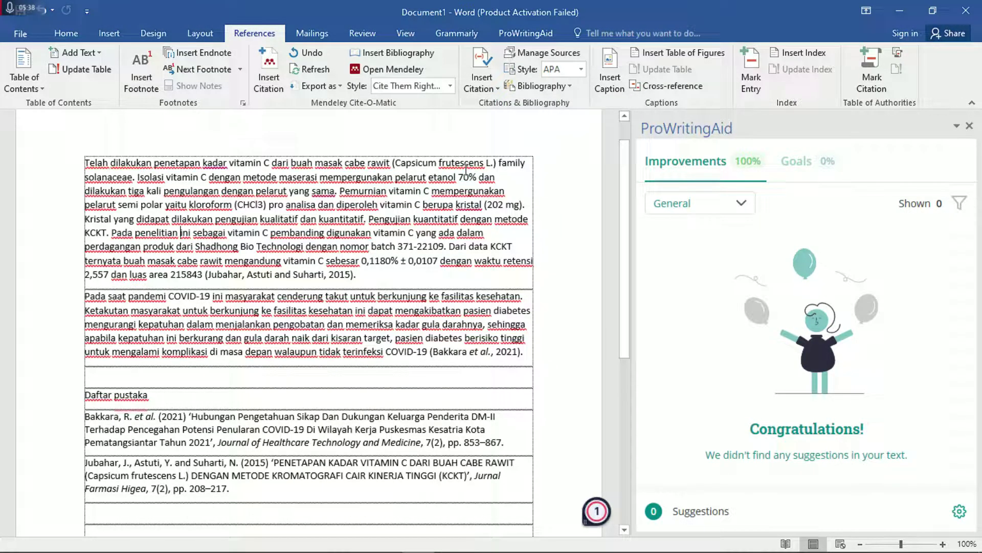
scroll(422, 306, "down", 2)
scroll(421, 305, "up", 1)
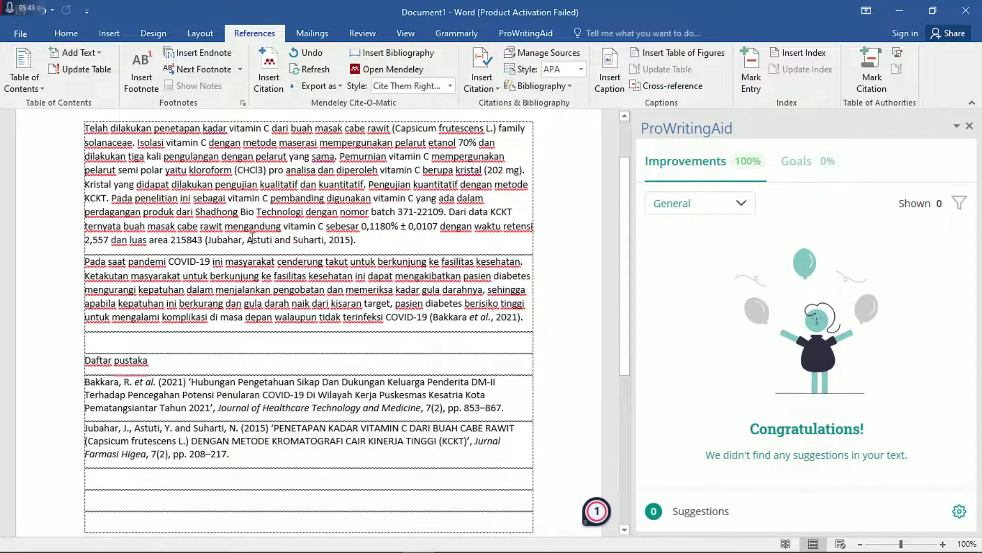
left_click_drag(303, 246, 256, 245)
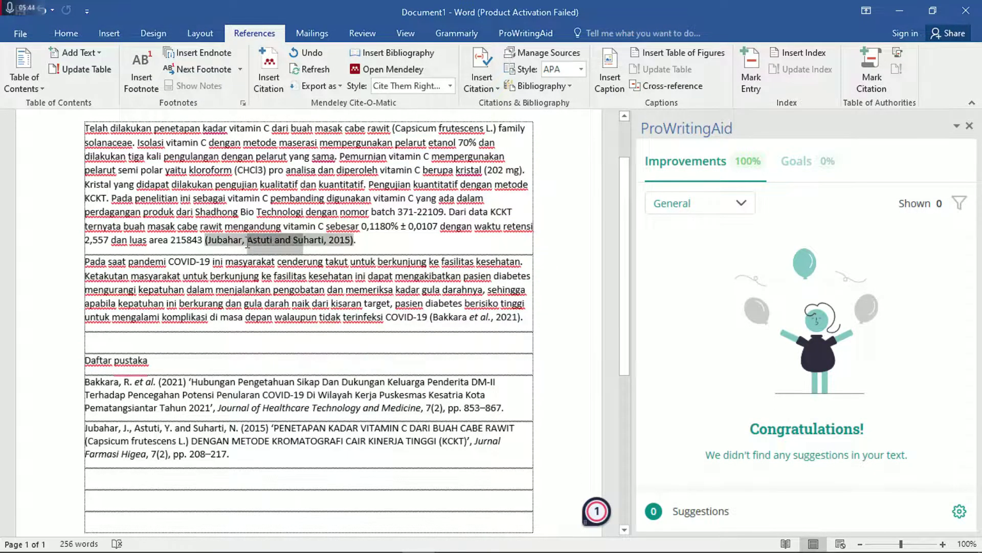
left_click(216, 172)
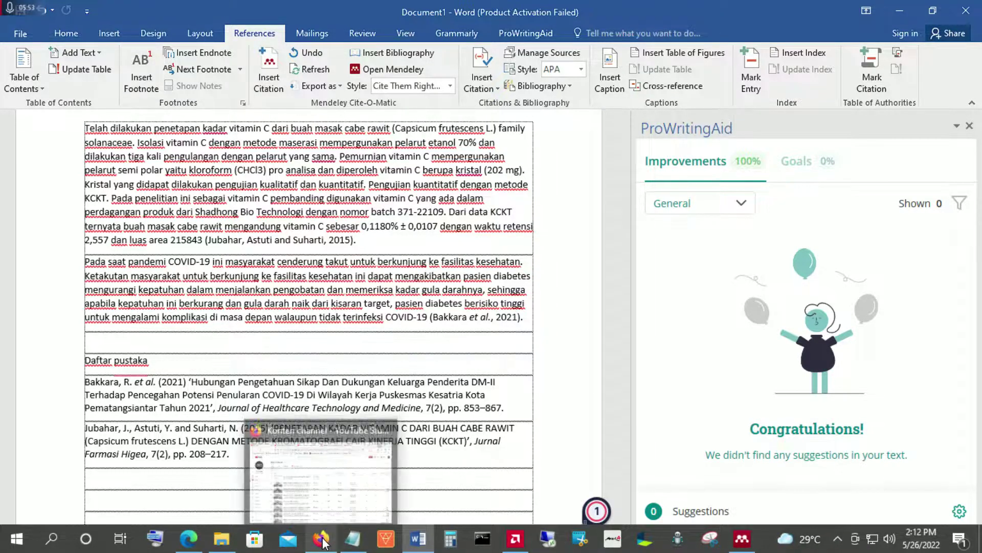
Step: Switch to Mendeley Desktop, open the 2019 Health Policy article "A spatial analysis to evaluate the impact of deregulation policies" and expand its author list
left_click(742, 540)
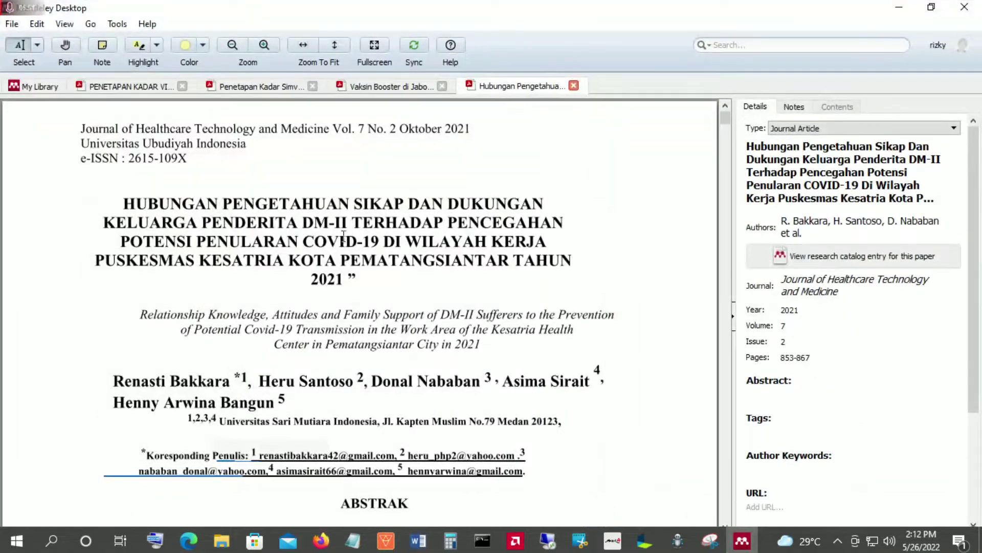
left_click(363, 87)
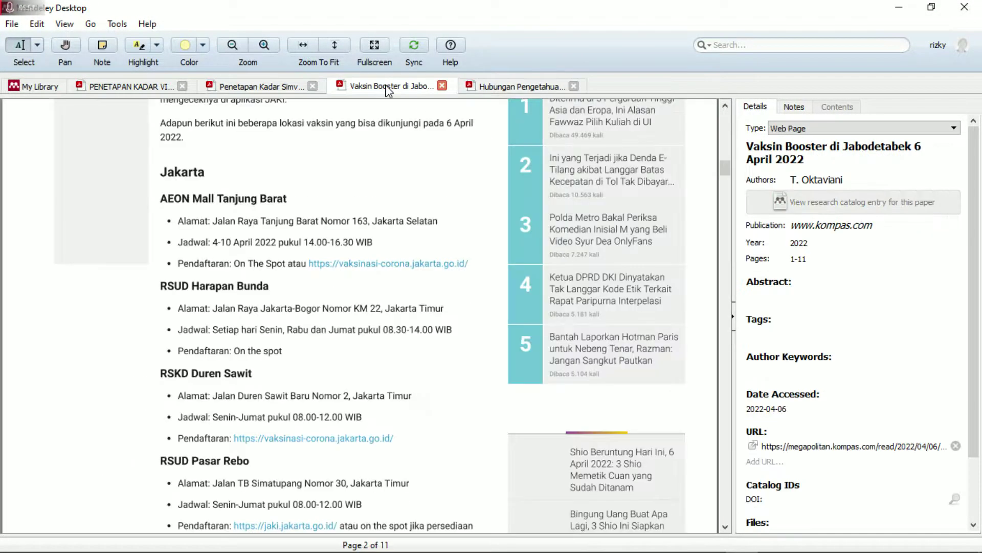
left_click(40, 93)
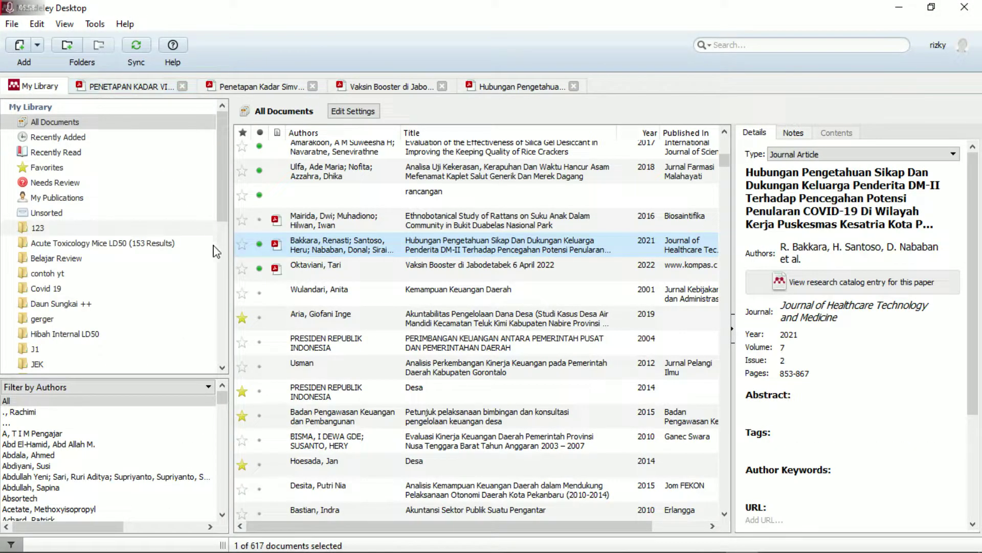
scroll(376, 290, "down", 10)
scroll(376, 290, "down", 10)
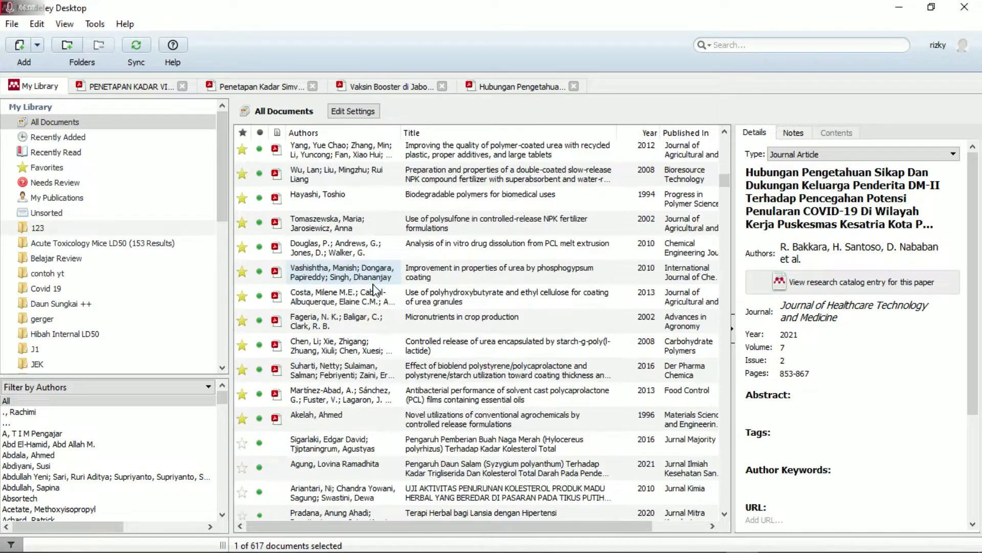
scroll(372, 346, "up", 2)
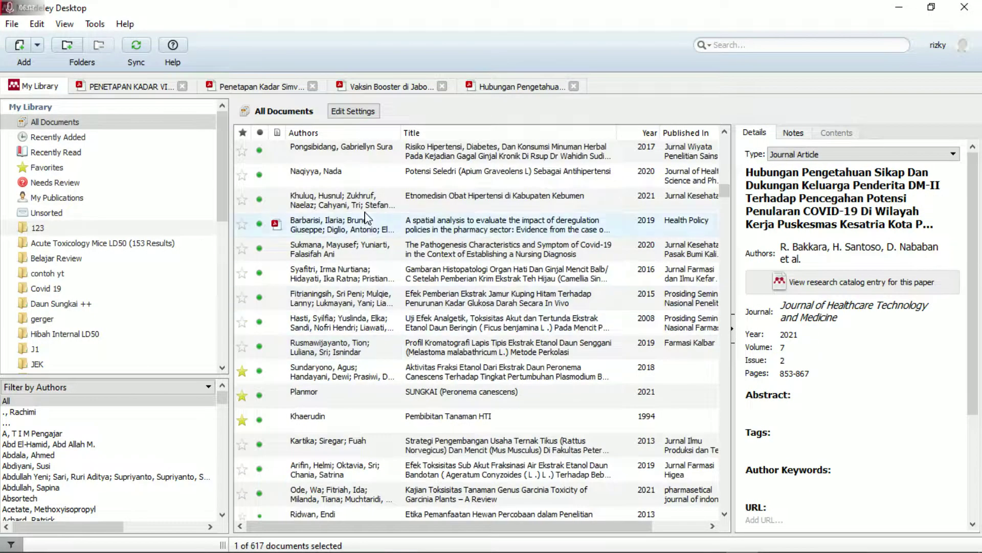
left_click(363, 200)
left_click(363, 229)
double_click(363, 229)
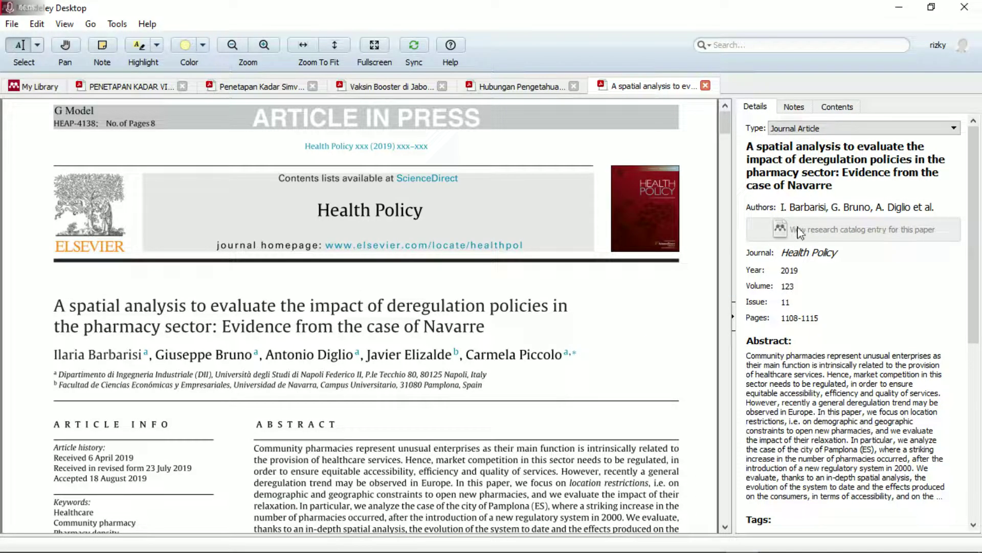
left_click(821, 206)
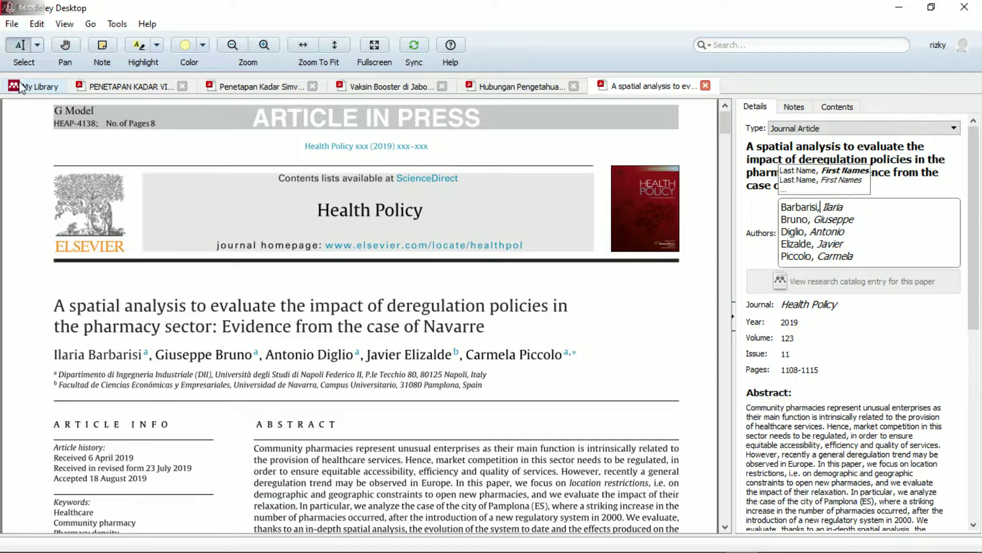
Step: Open the 2016 article "Isolasi Senyawa Artonin E dari Ekstrak Kulit Akar" from the library and examine its authors
left_click(36, 86)
scroll(361, 379, "down", 5)
scroll(360, 380, "down", 5)
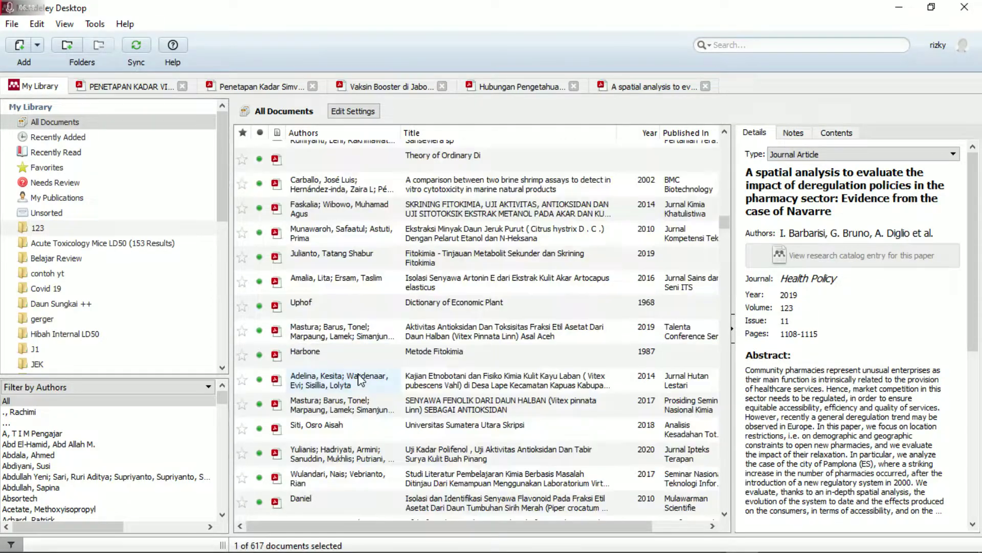
left_click(379, 284)
left_click(379, 307)
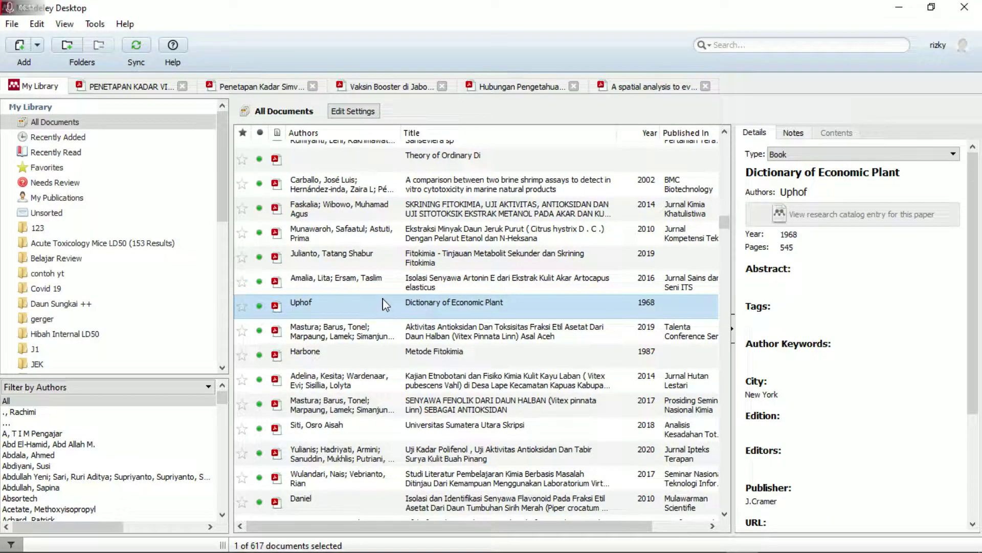
left_click(408, 280)
double_click(421, 278)
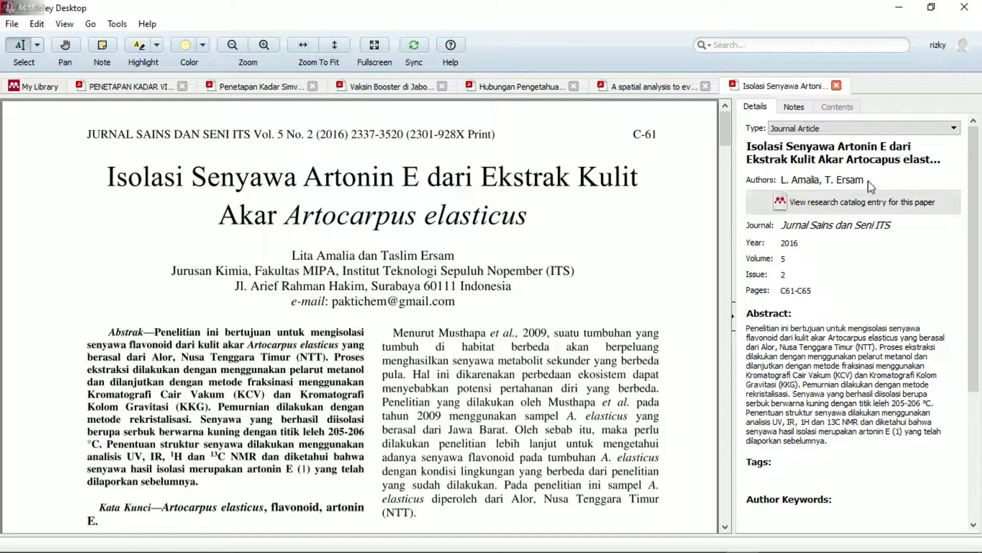
Step: Close the opened documents on Artonin E, the spatial analysis, Vaksin Booster and Penetapan Kadar Simvastatin
left_click(33, 86)
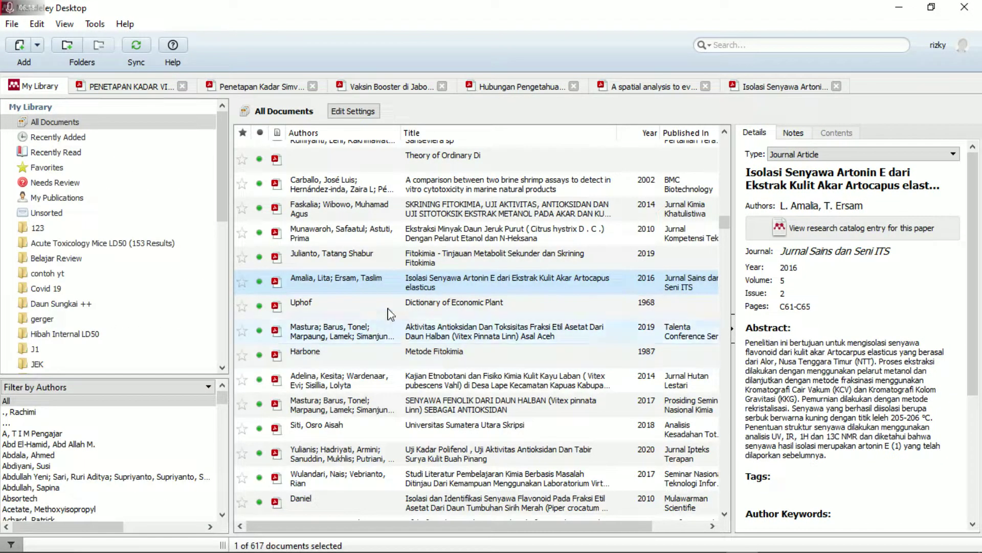
left_click(837, 86)
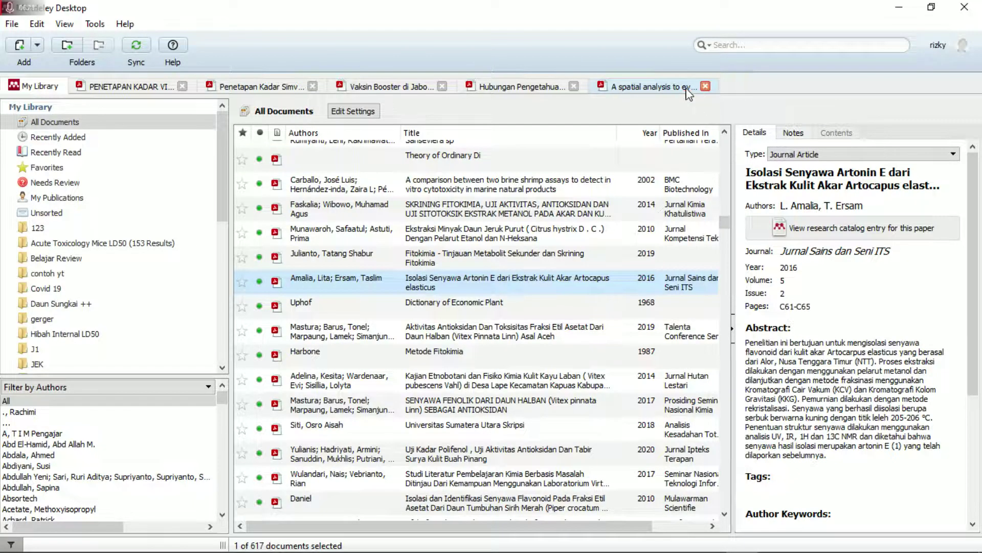
left_click(705, 85)
left_click(508, 86)
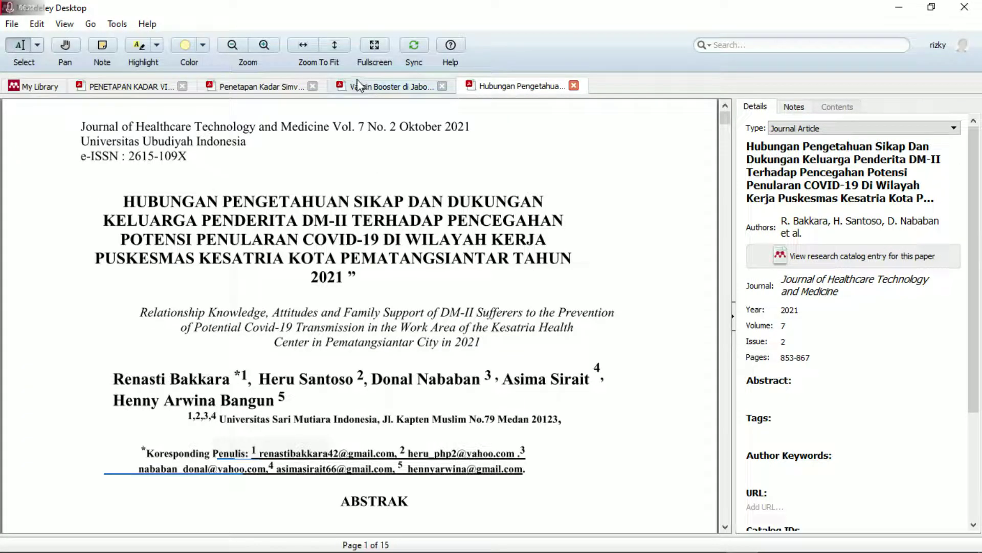
left_click(379, 88)
middle_click(340, 85)
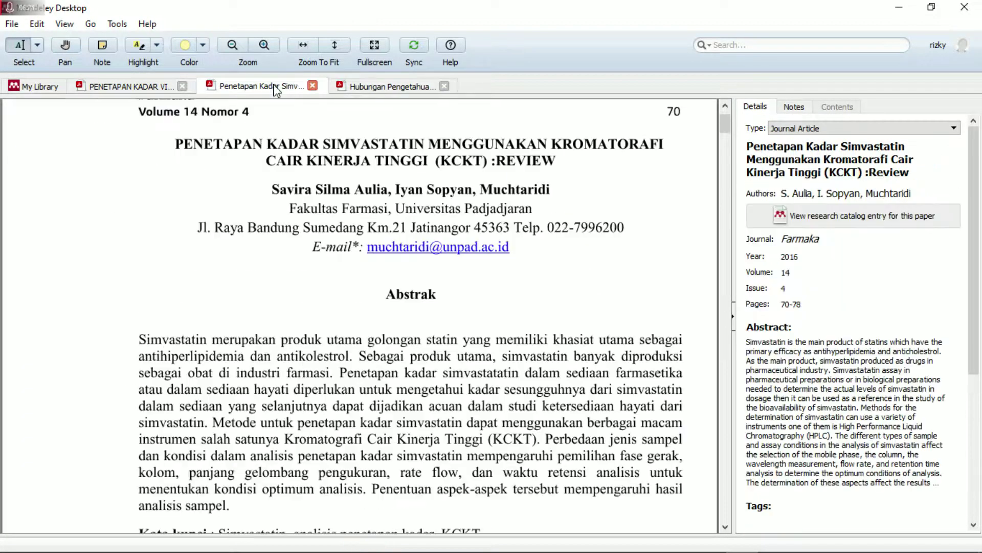
left_click(312, 86)
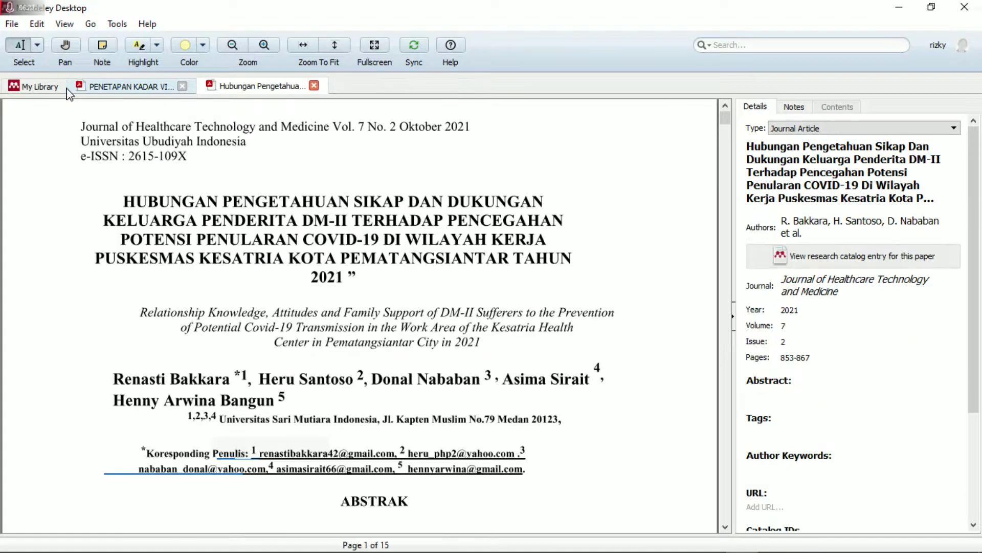
Step: Return to the library, find the 2018 article "Isolasi Candida albicans dari Swab Mukosa Mulut Penderita Diabetes Melitus Tipe 2" and open it to check its authors
left_click(51, 86)
scroll(292, 343, "down", 15)
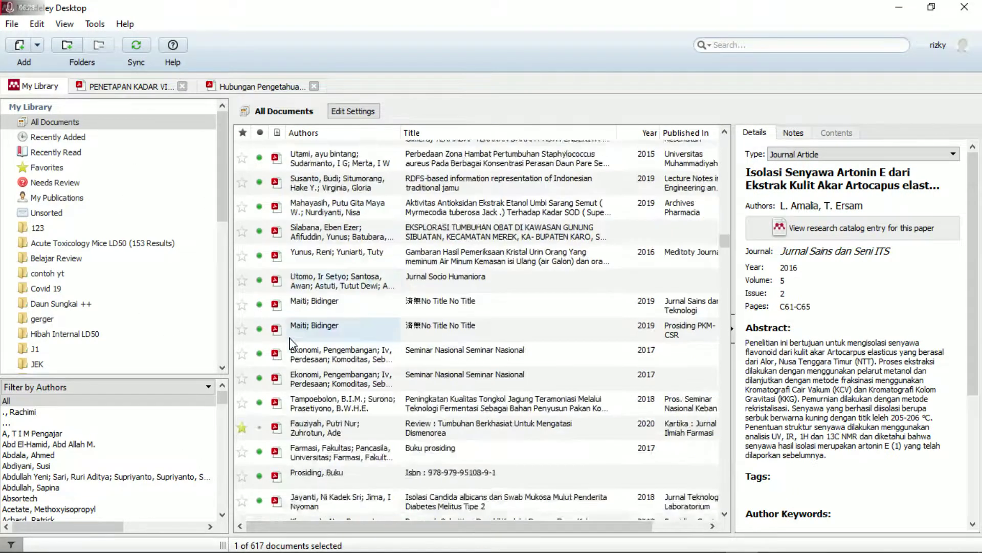
scroll(291, 342, "down", 5)
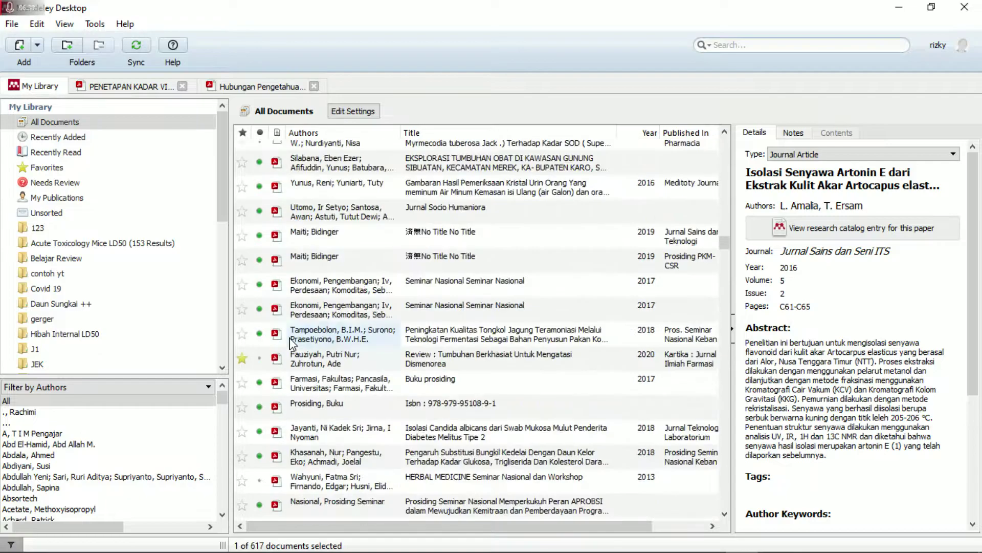
left_click(362, 365)
left_click(369, 392)
left_click(370, 409)
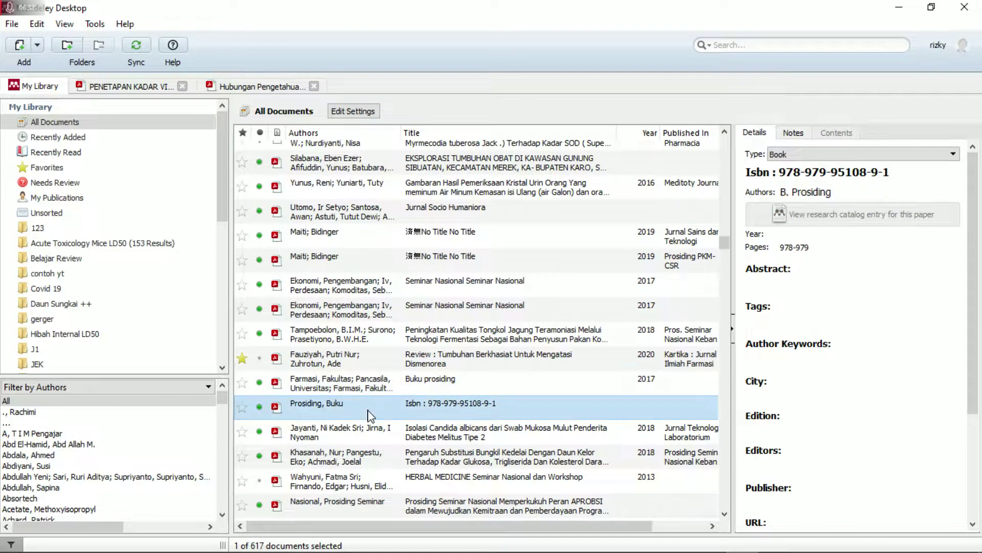
scroll(370, 412, "down", 3)
left_click(355, 233)
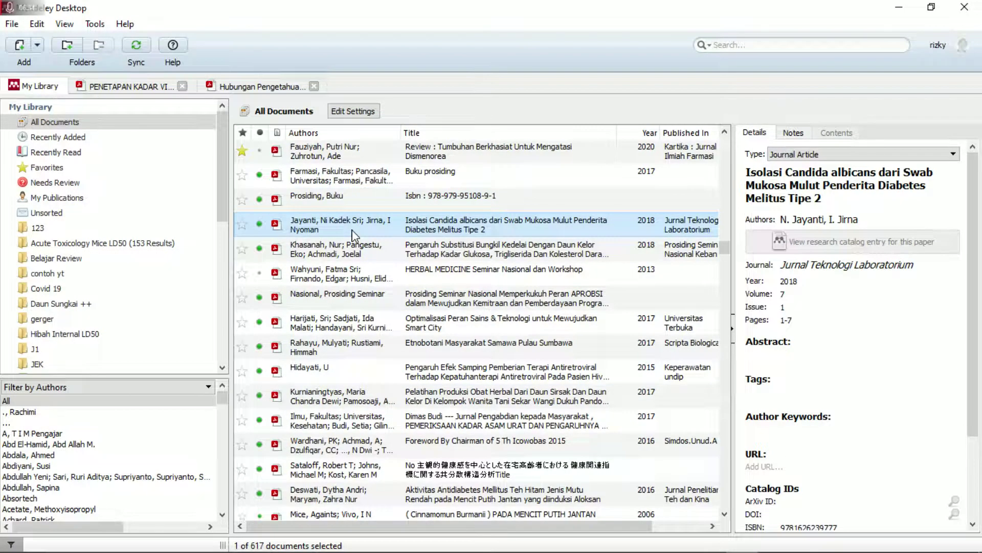
double_click(460, 228)
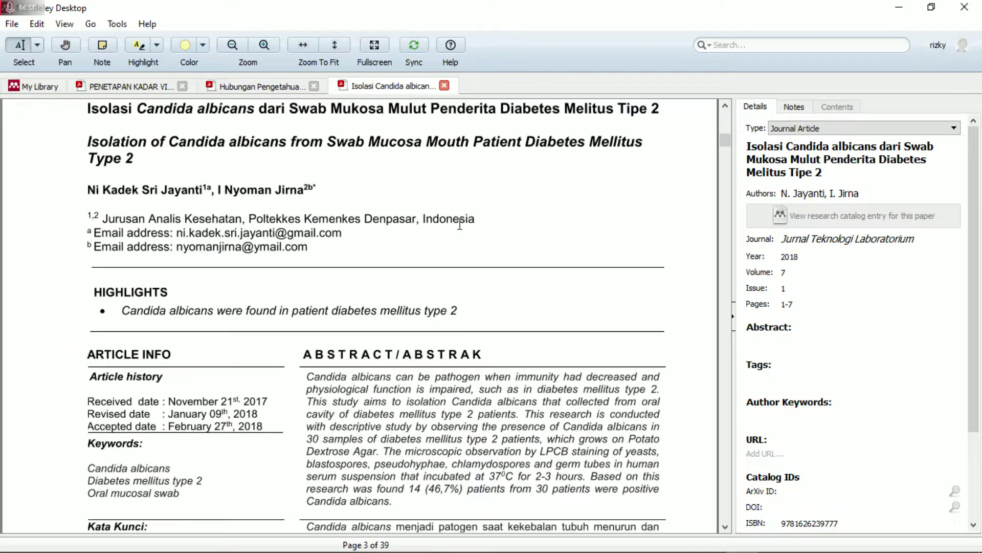
Step: Open the 2017 book "Optimalisasi Peran Sains & Teknologi untuk Mewujudkan Smart City" from the library and examine its opening pages
left_click(52, 91)
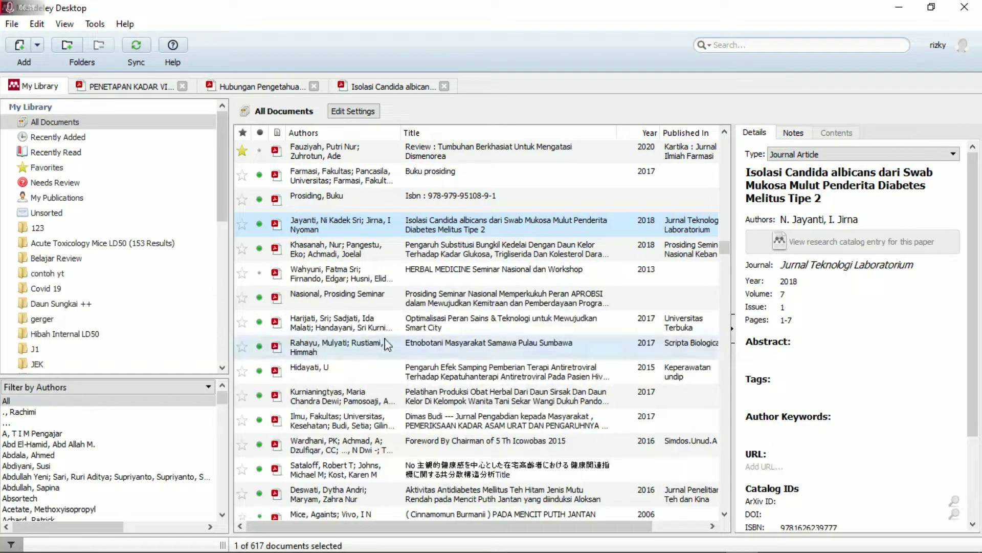
left_click(405, 305)
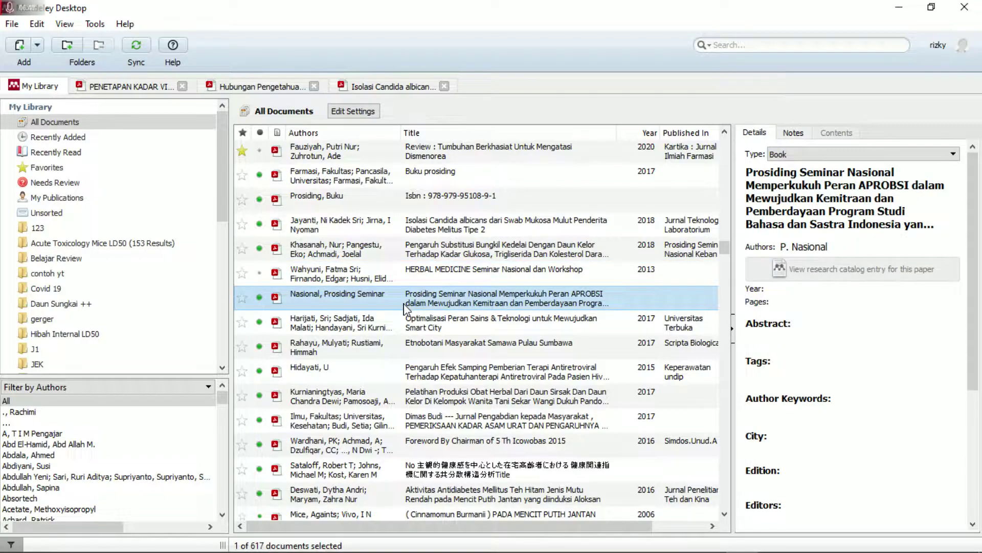
left_click(411, 333)
double_click(416, 326)
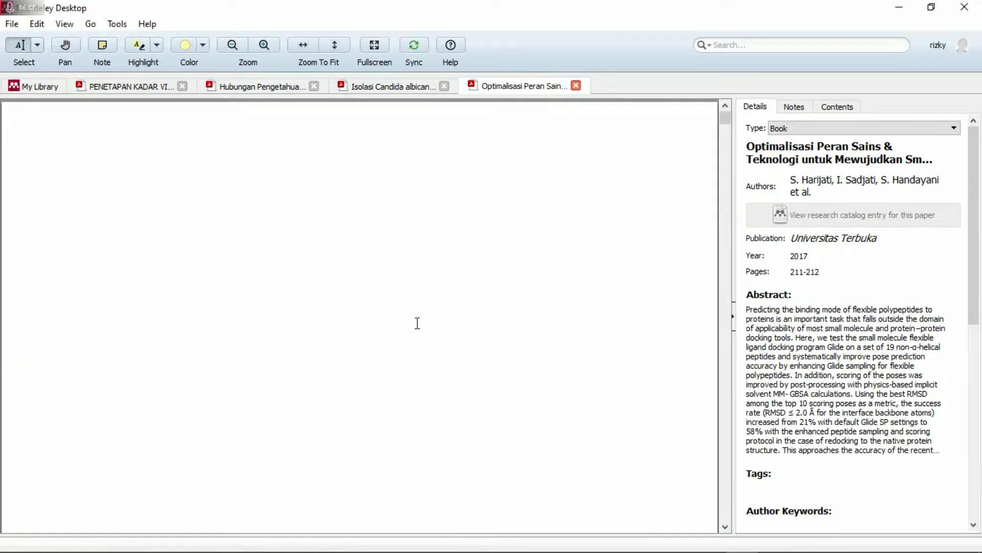
scroll(307, 297, "down", 10)
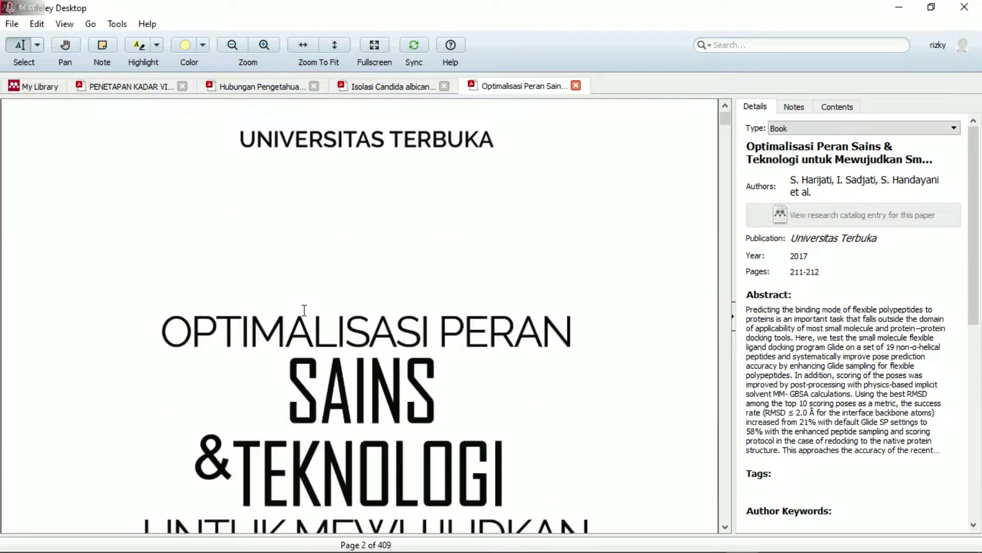
scroll(304, 310, "up", 3)
scroll(304, 310, "down", 10)
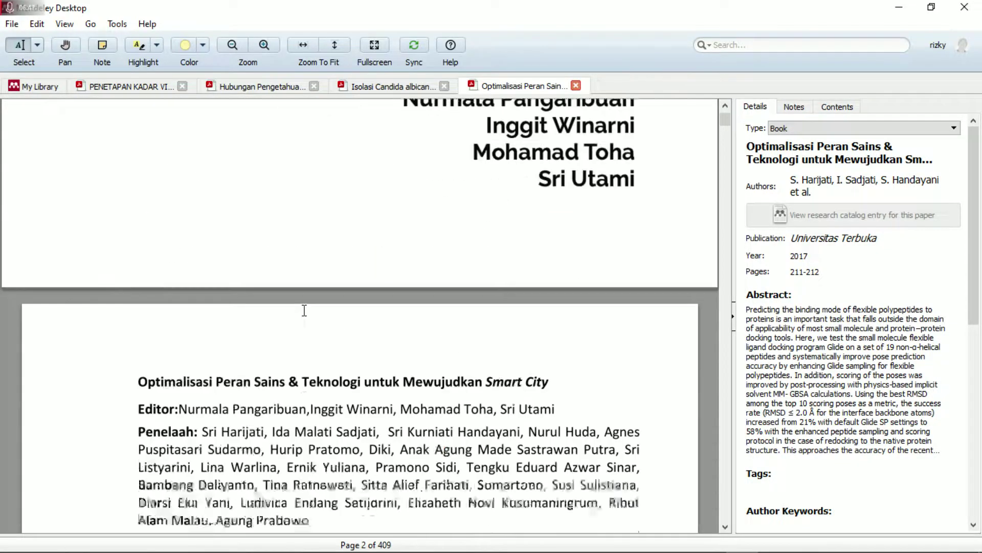
Step: Open the 2017 article "Etnobotani Masyarakat Samawa Pulau Sumbawa" from the library and check its authors
left_click(36, 86)
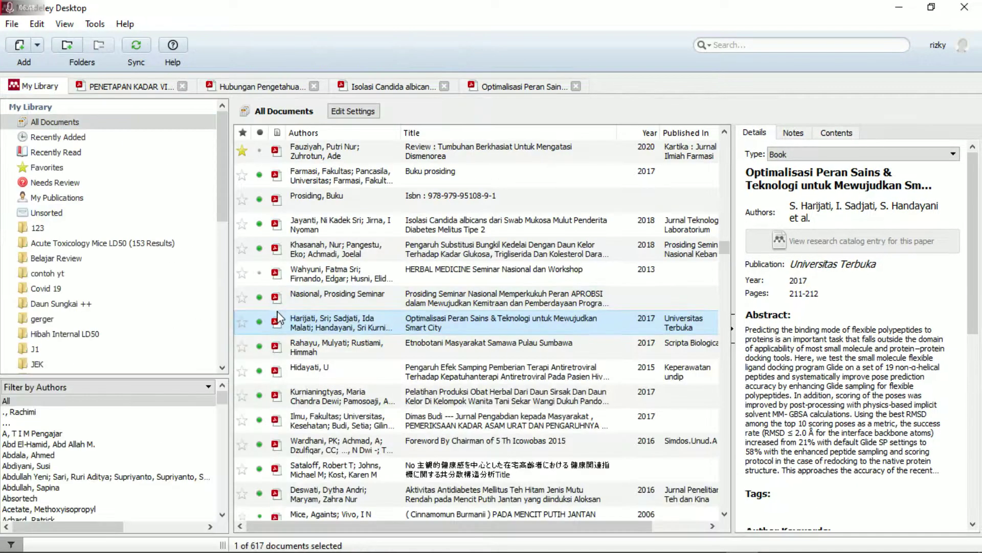
left_click(368, 352)
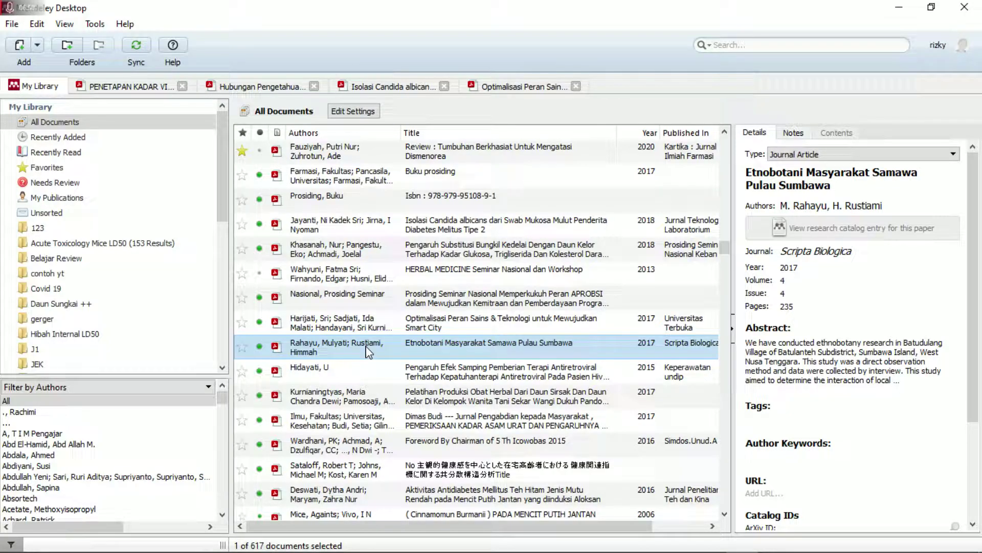
double_click(368, 352)
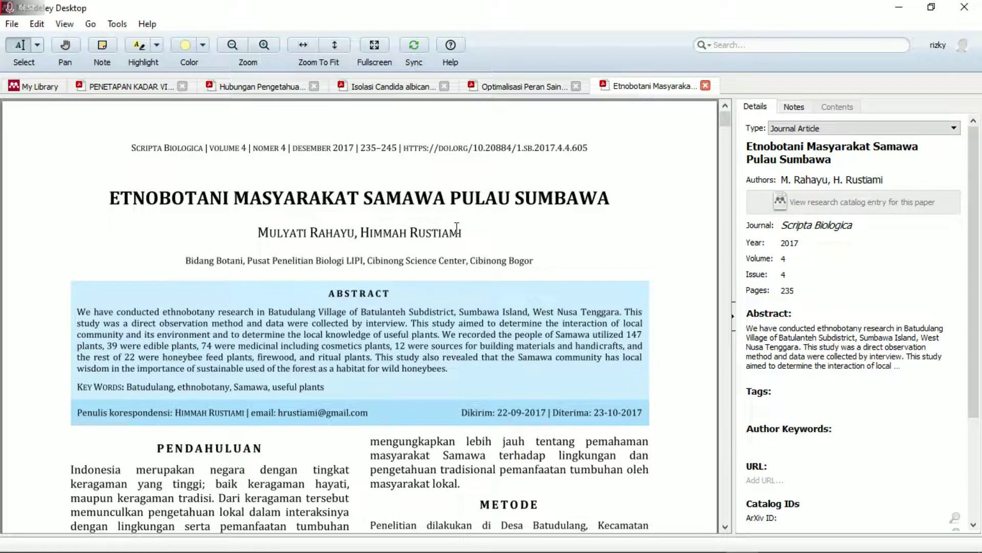
Step: Open the 2015 book "Pengaruh Efek Samping Pemberian Terapi Antiretroviral" from the library and look over its first pages
left_click(37, 86)
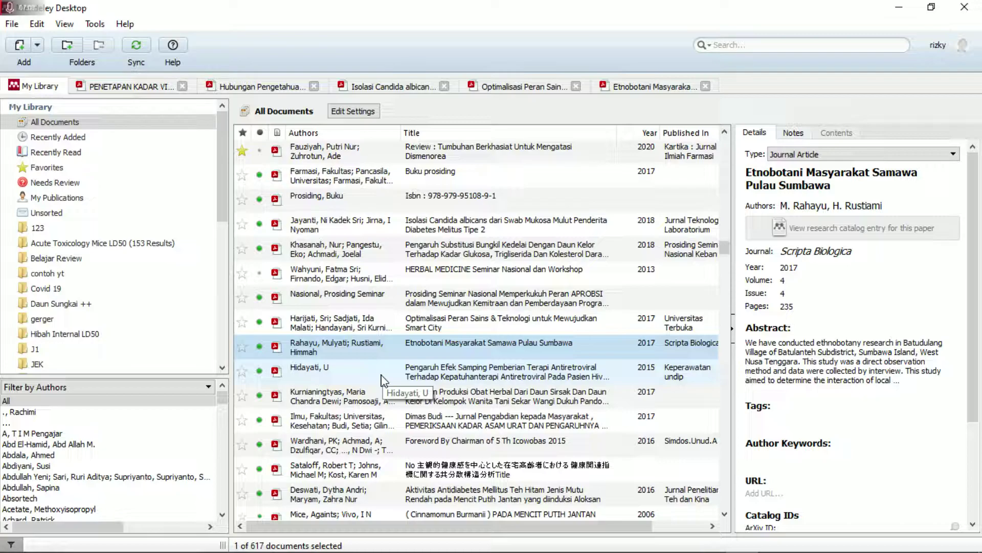
left_click(383, 379)
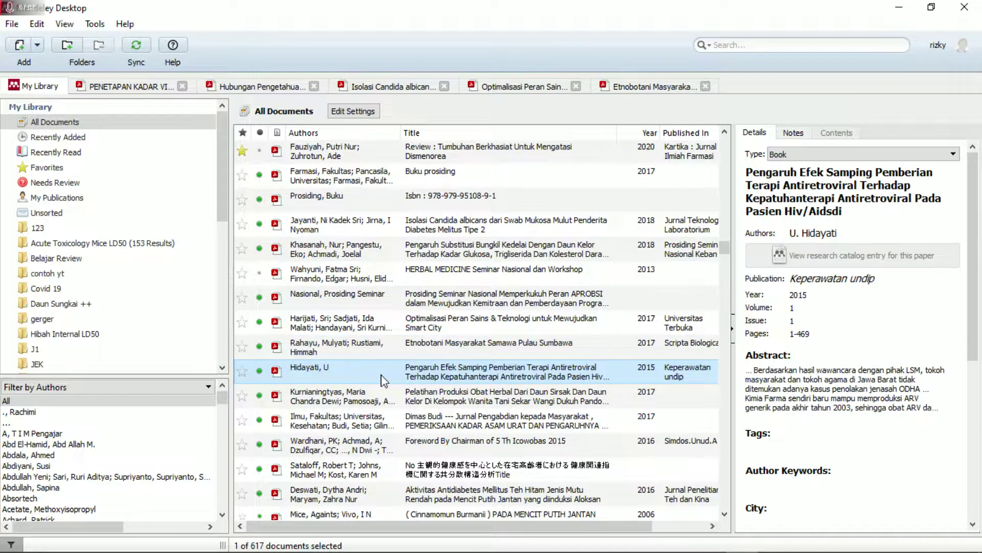
double_click(382, 380)
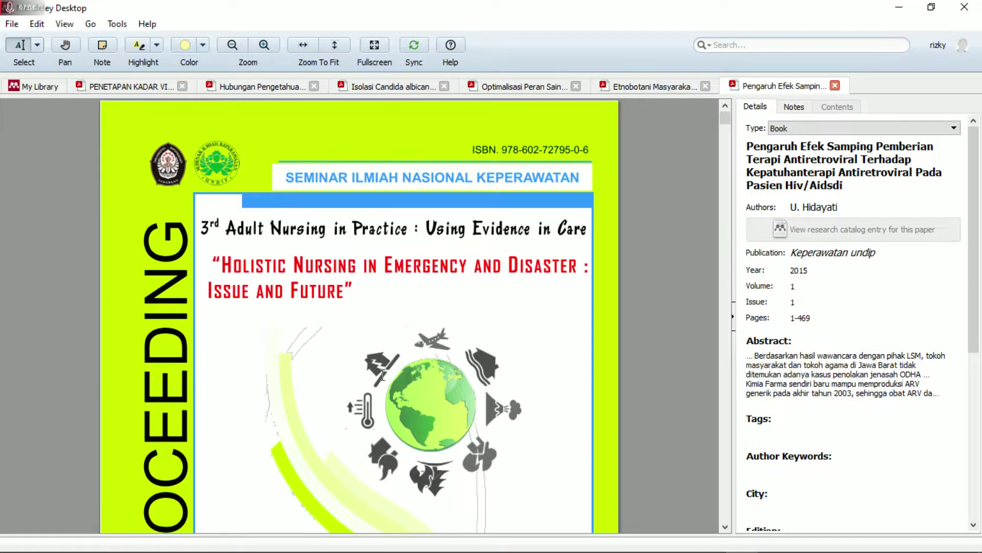
scroll(306, 449, "down", 5)
scroll(306, 449, "up", 5)
Step: Open the 2006 article "( Cinnamomun Burmanii ) PADA MENCIT PUTIH JANTAN SECARA IN VIVO" from the library and access its title for editing
left_click(40, 86)
scroll(412, 326, "down", 3)
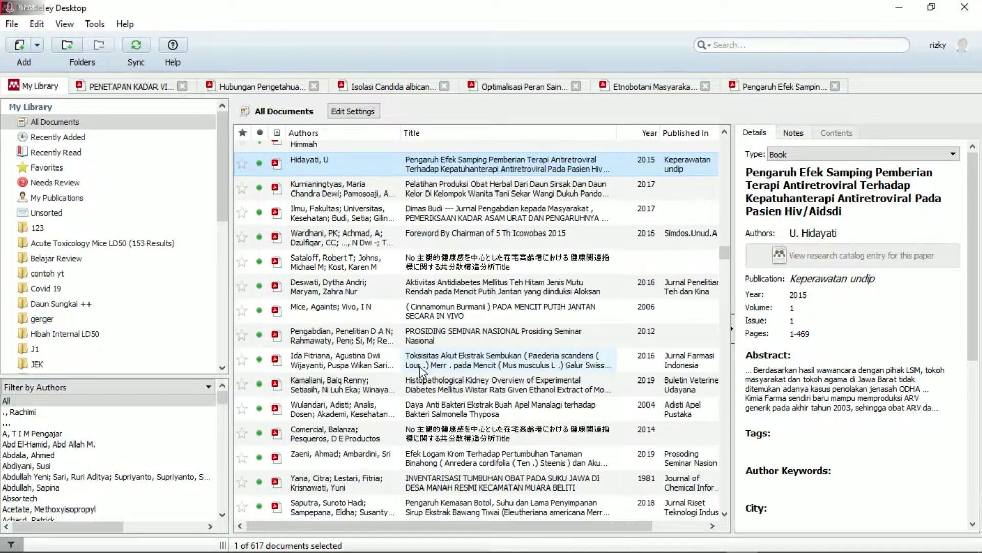
left_click(439, 316)
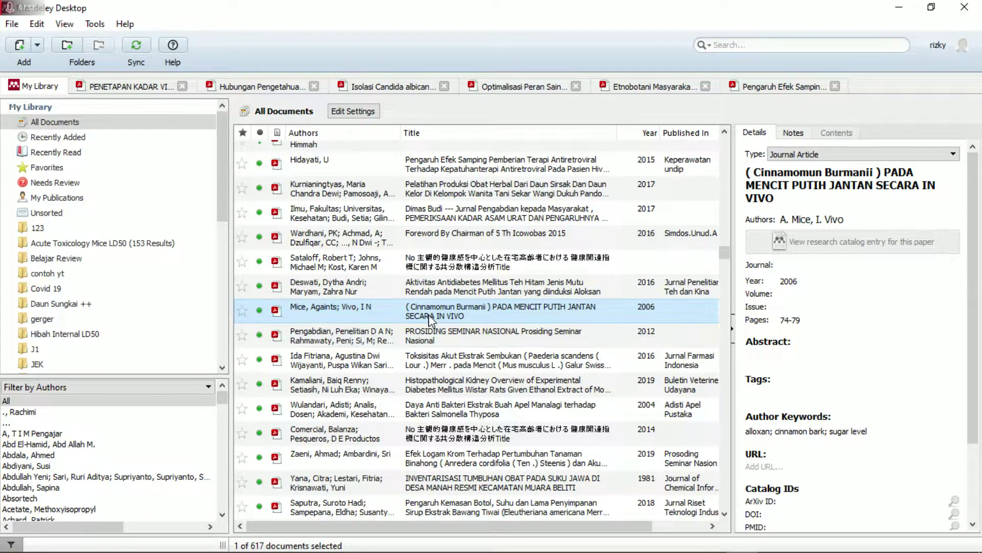
double_click(429, 315)
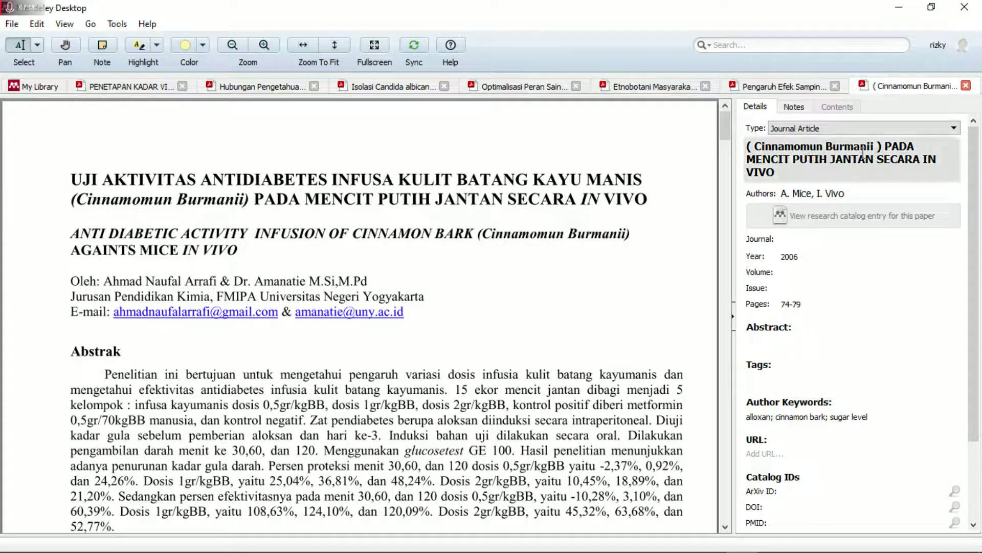
left_click(786, 171)
right_click(808, 158)
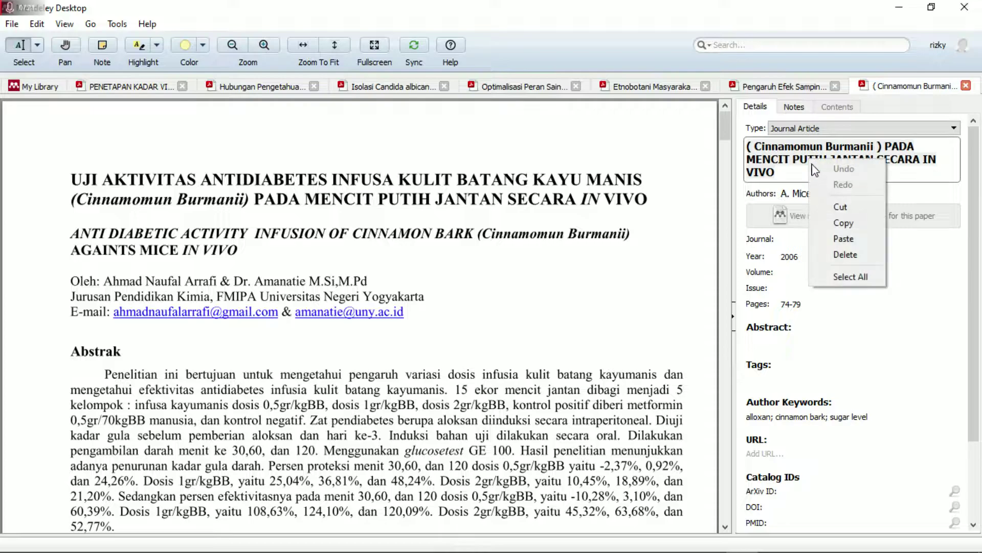
left_click(430, 248)
Step: Copy the full Indonesian abstract paragraph of the Cinnamomun Burmanii article, after checking its author entry in the library
scroll(264, 449, "down", 3)
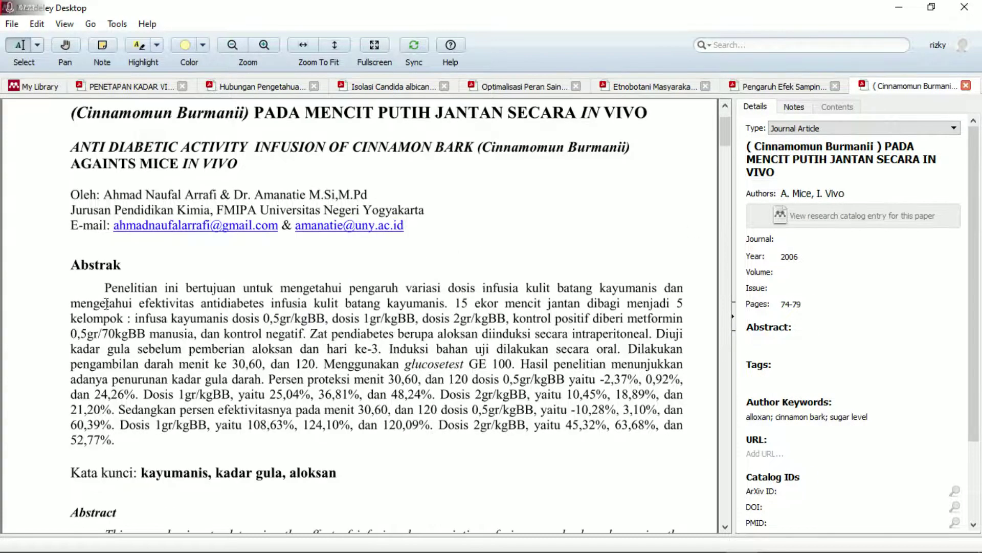
left_click_drag(104, 289, 209, 452)
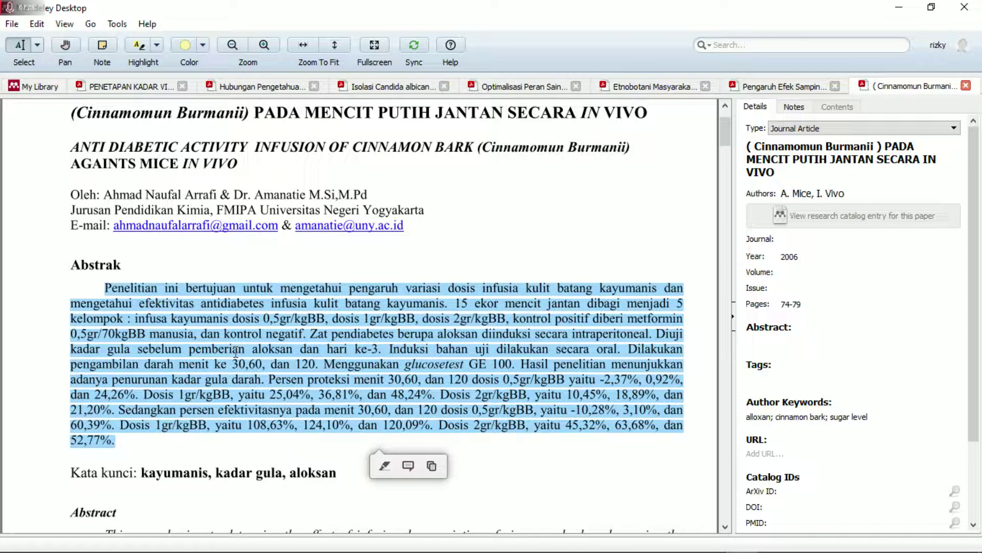
left_click(41, 87)
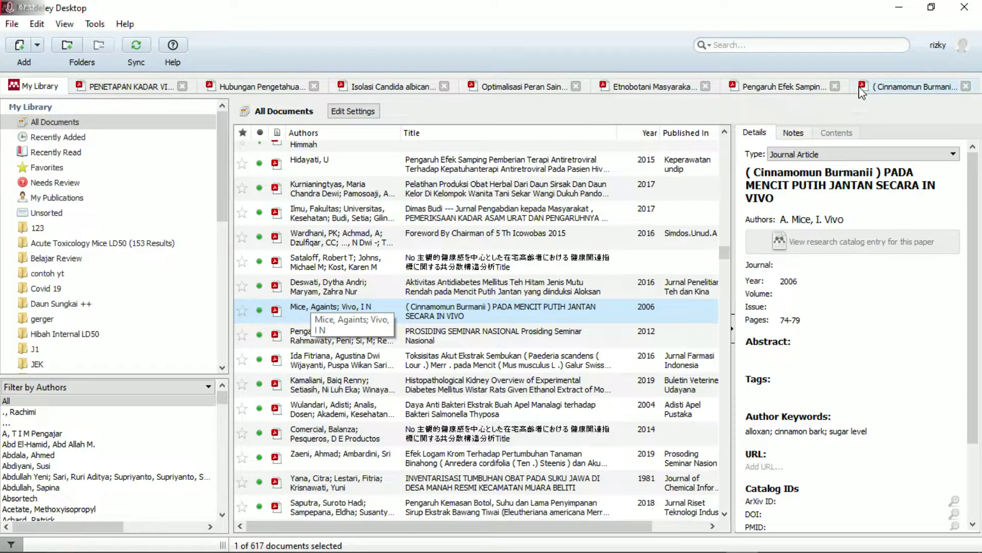
left_click(906, 86)
right_click(197, 333)
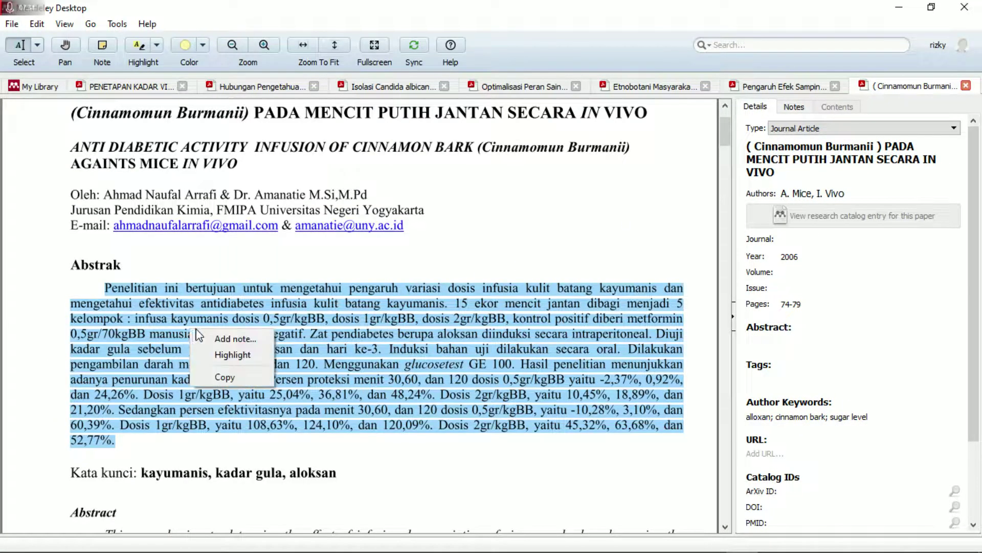
left_click(225, 378)
Step: Switch to Word, paste the abstract into the empty row above "Daftar pustaka", join its split first line and add a blank row beneath it
left_click(418, 538)
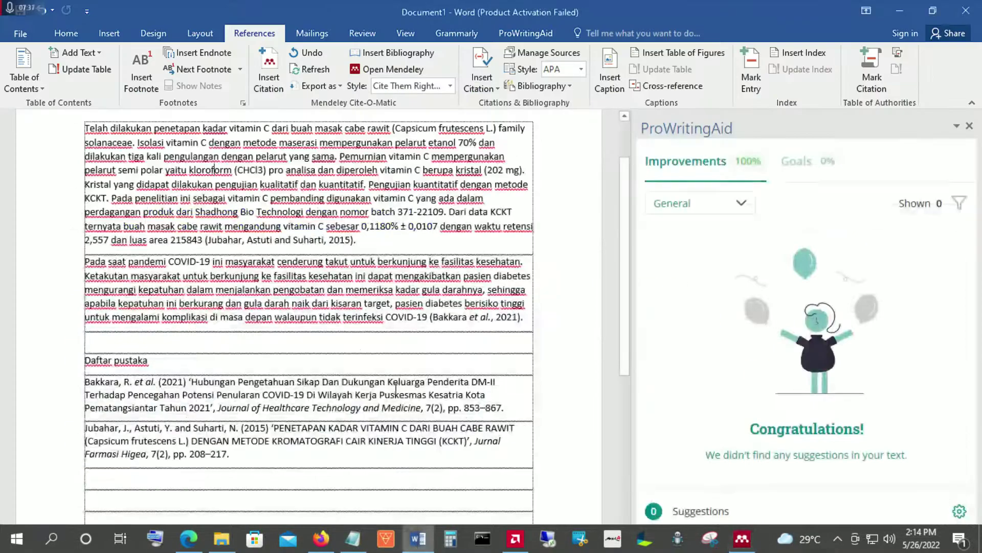
left_click(245, 344)
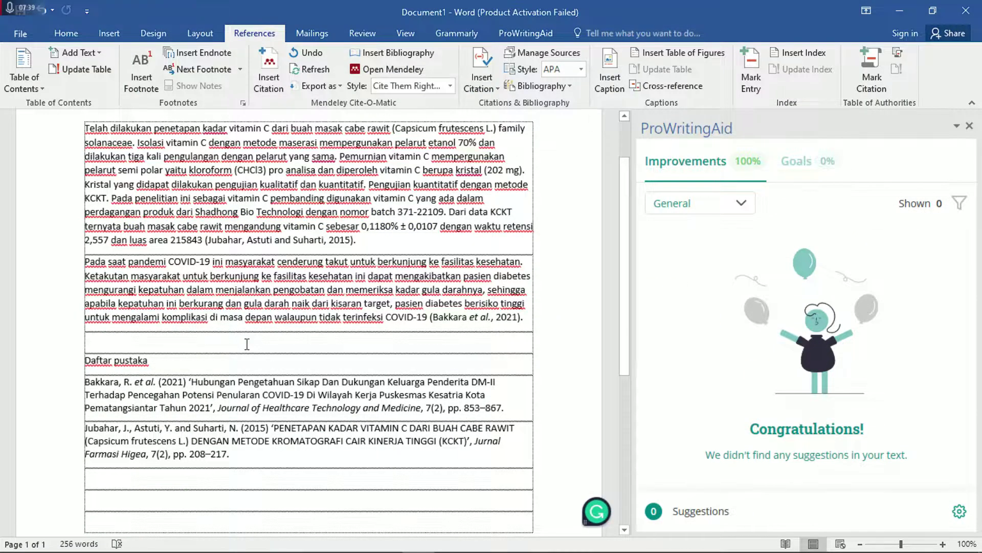
key("ctrl+v")
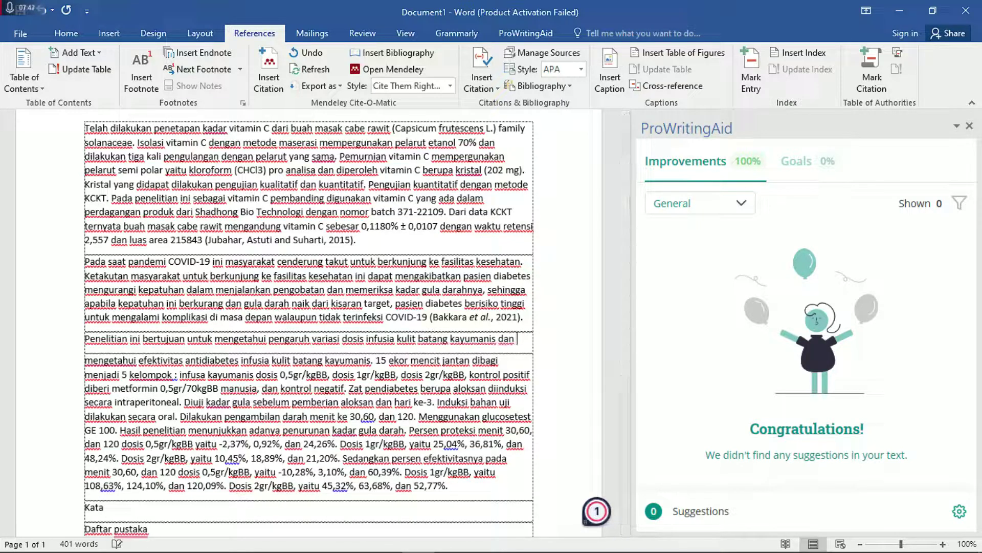
key("Delete")
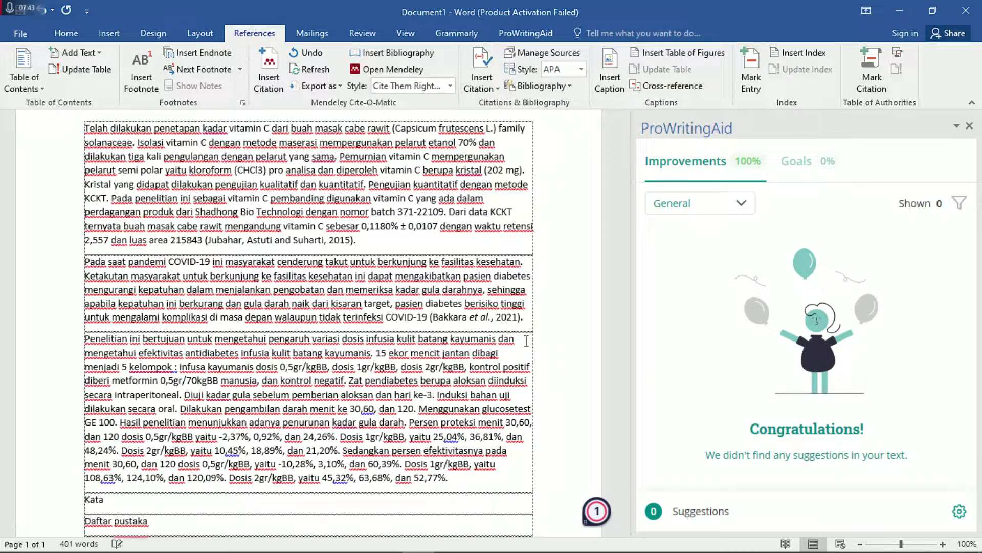
left_click(456, 476)
key("Return")
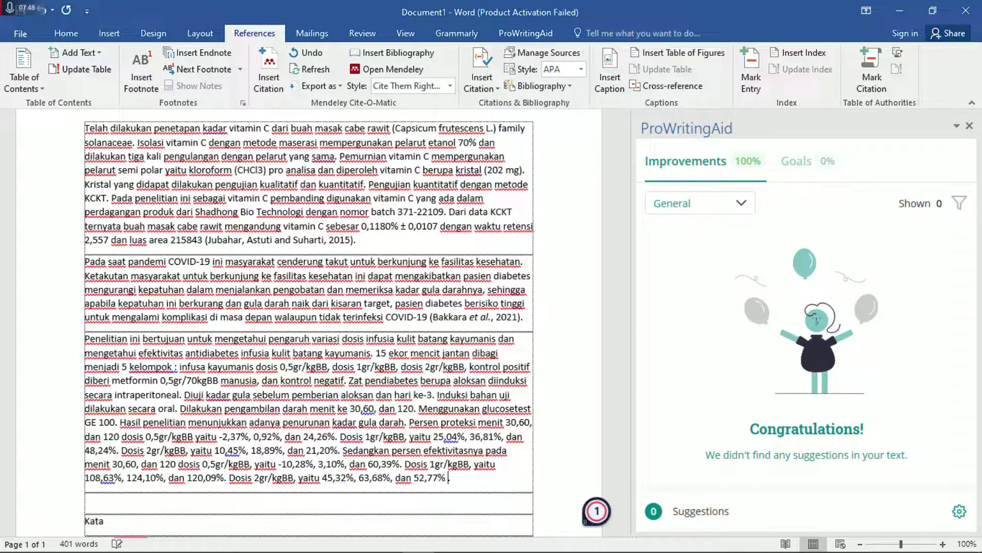
Step: Switch back to Mendeley Desktop and copy the title of the Cinnamomun Burmanii article
scroll(427, 326, "down", 4)
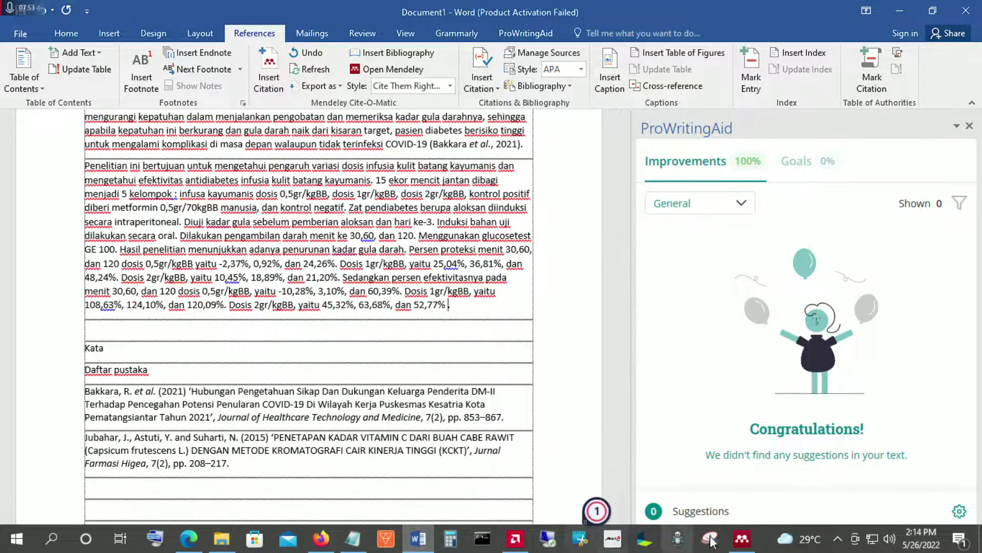
left_click(743, 538)
triple_click(824, 161)
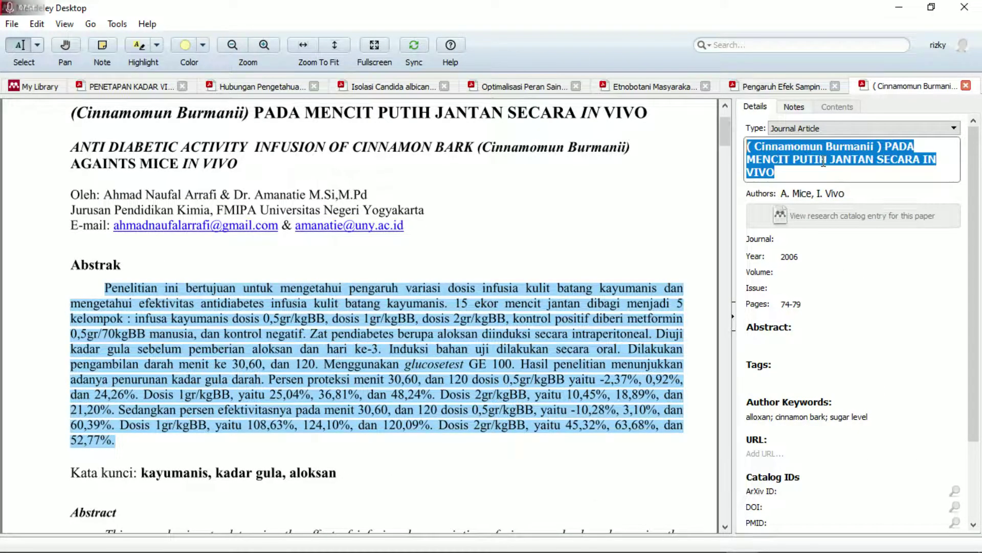
Step: In Word, insert a Mendeley citation for "( Cinnamomun Burmanii ) PADA MENCIT PUTIH JANTAN SECARA IN VIVO" after the pasted abstract and check its bibliography entry
left_click(899, 7)
left_click(265, 82)
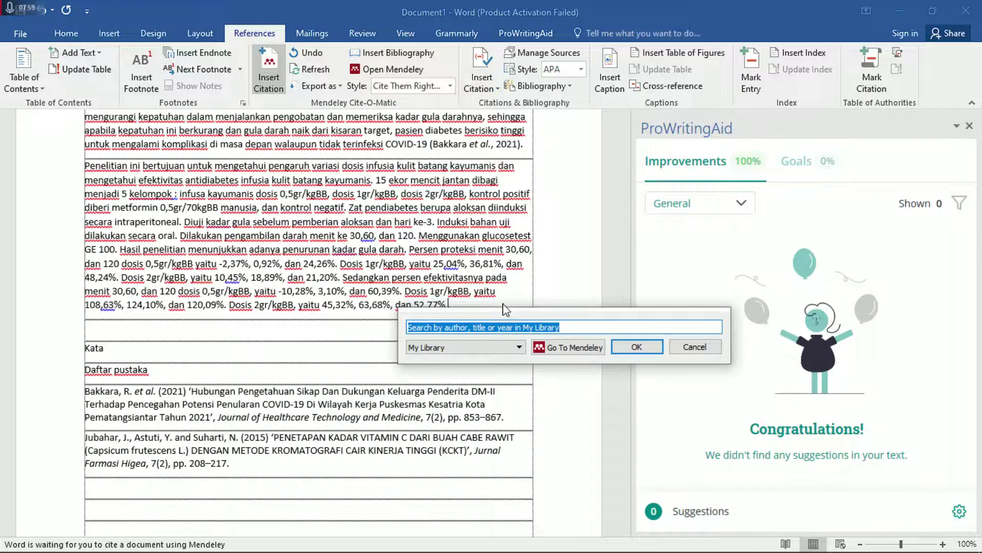
key("ctrl+v")
left_click(525, 353)
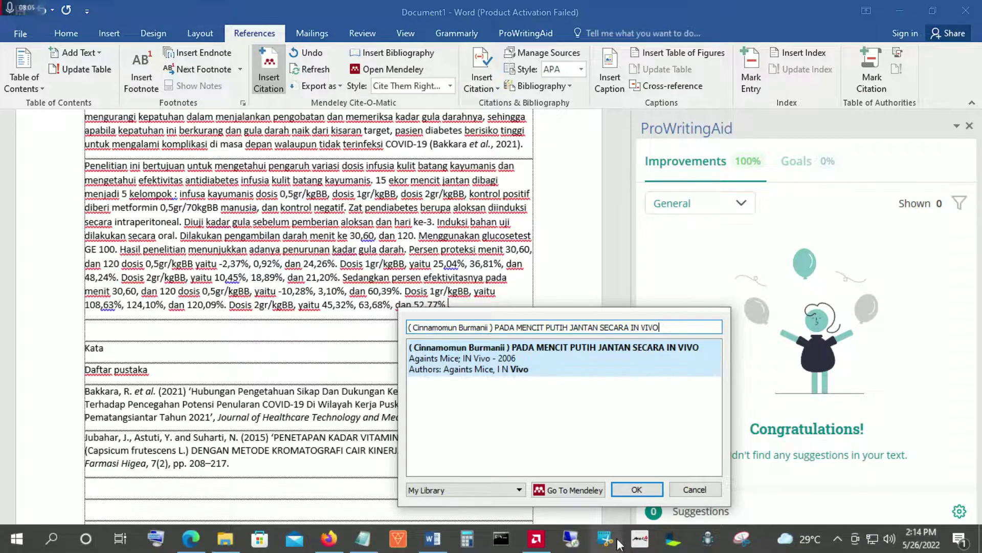
left_click(637, 489)
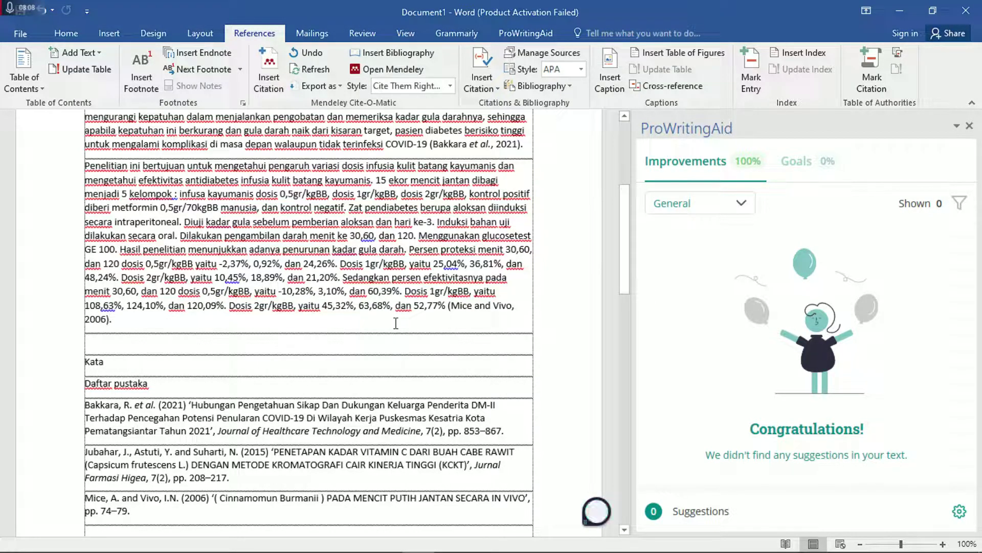
left_click(125, 498)
scroll(262, 500, "down", 1)
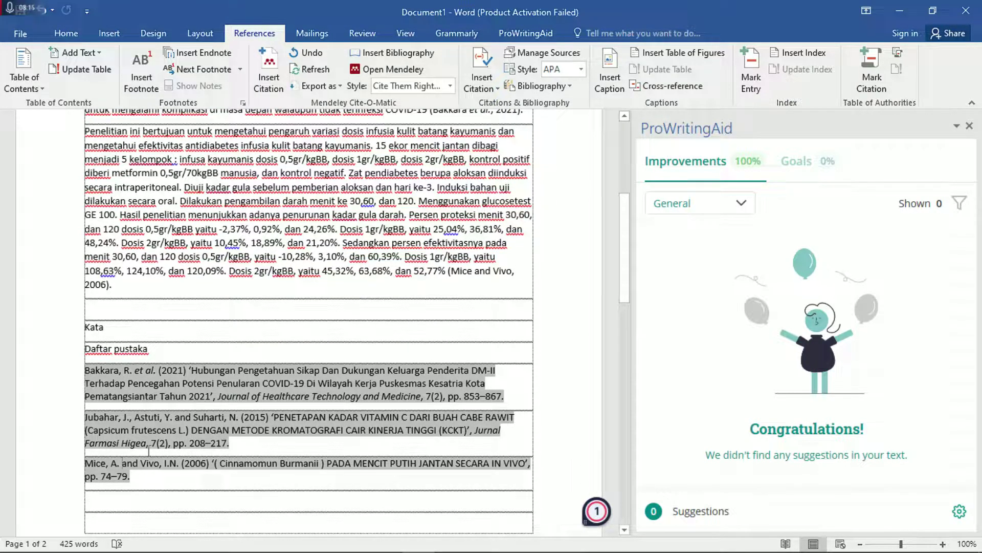
Step: Switch to Mendeley Desktop and copy the two author names from the byline of the Cinnamomun Burmanii article
left_click_drag(159, 464, 85, 464)
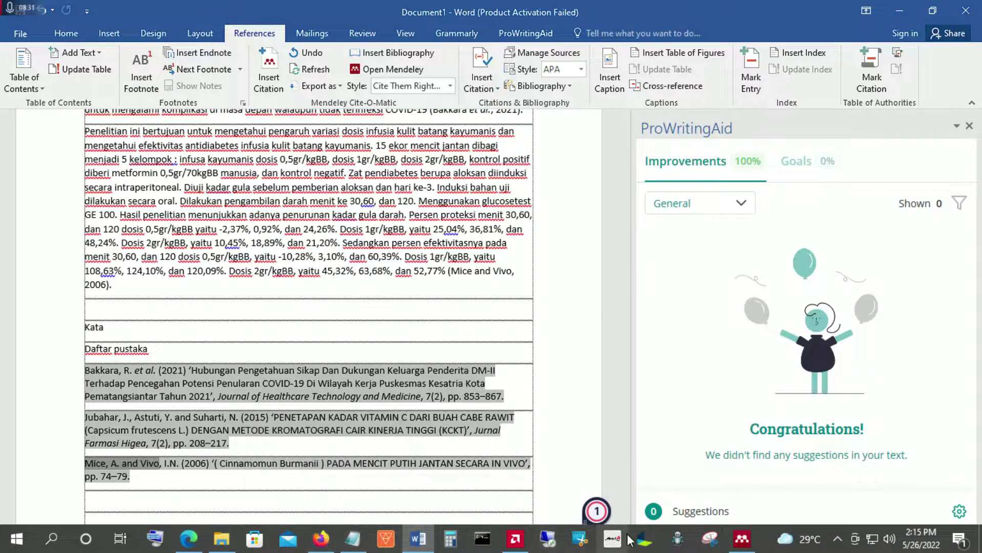
left_click(742, 539)
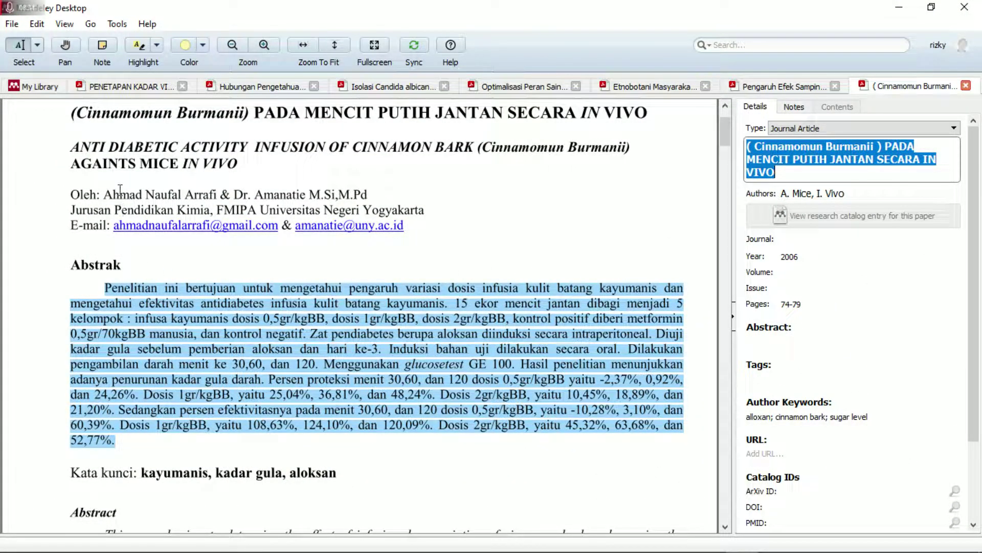
left_click_drag(106, 195, 300, 190)
right_click(302, 192)
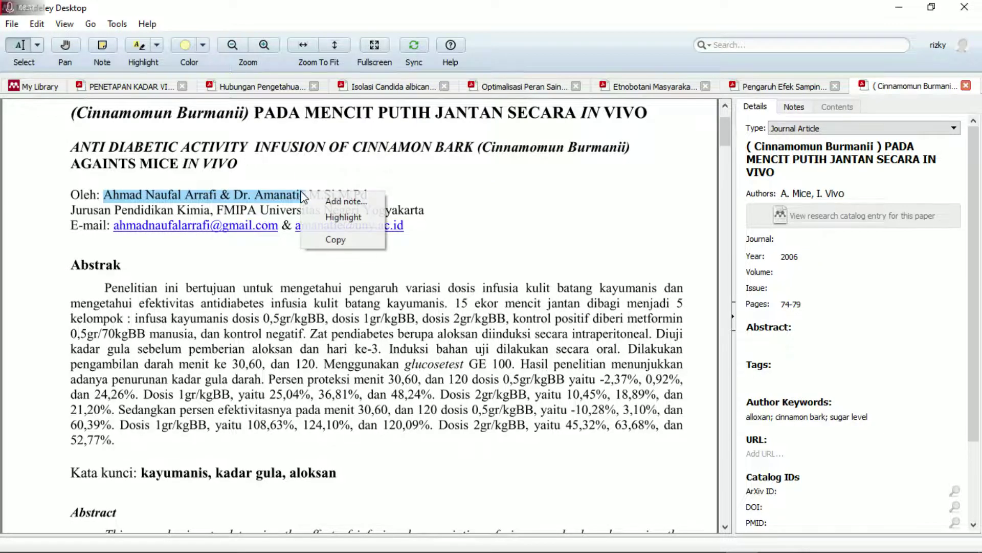
left_click(335, 238)
Step: Back in Word, replace the authors of the last bibliography entry with the copied names and remove the "Dr." title
left_click(896, 10)
left_click_drag(84, 463, 145, 465)
key("ctrl+v")
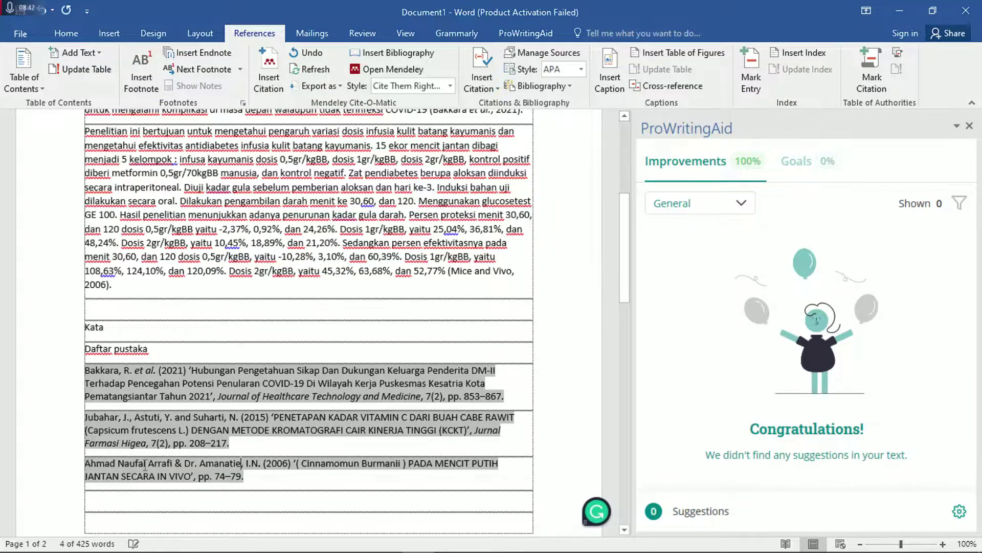
left_click(187, 462)
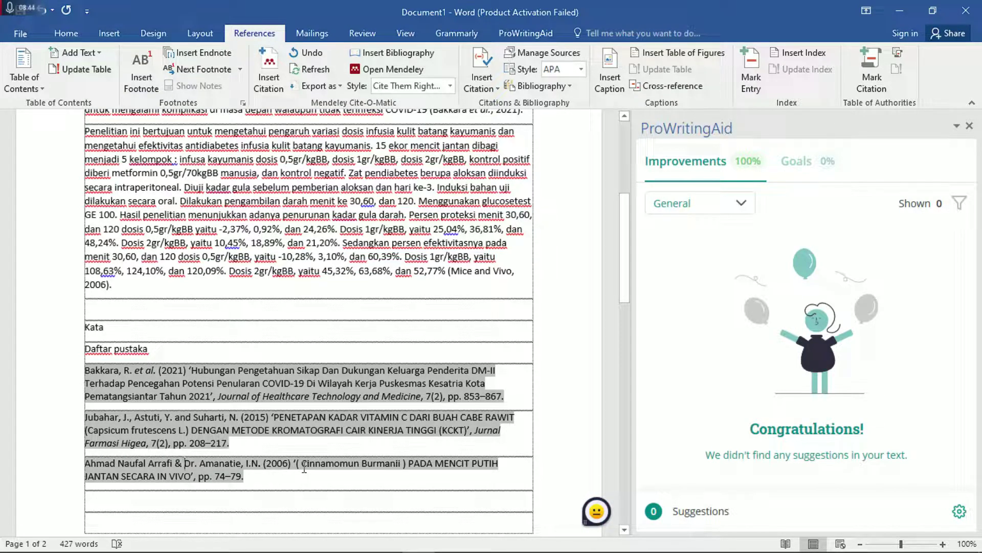
key("Delete")
key("Delete")
key("Delete")
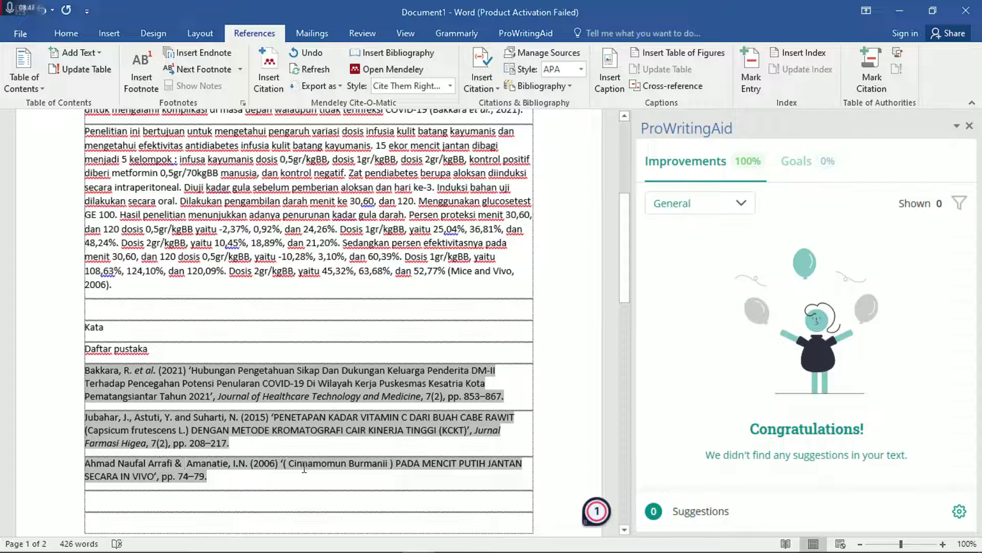
key("Delete")
Step: Delete the leftover comma and initials after the second author in the last bibliography entry
key("Right")
key("Right")
key("Right")
key("Right")
key("Right")
key("Right")
key("Right")
key("Right")
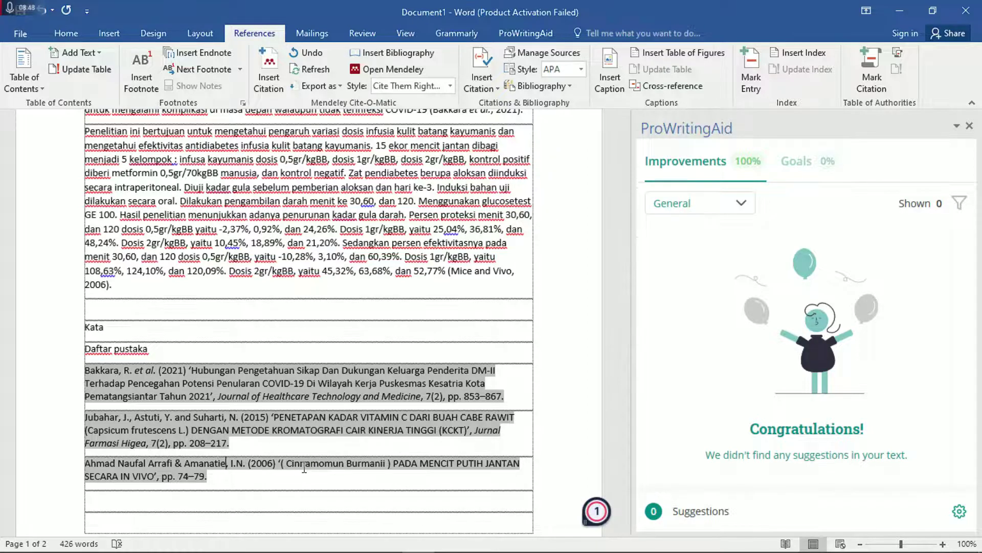
key("Delete")
key("Delete")
key("Delete")
key("Delete")
key("Delete")
key("Delete")
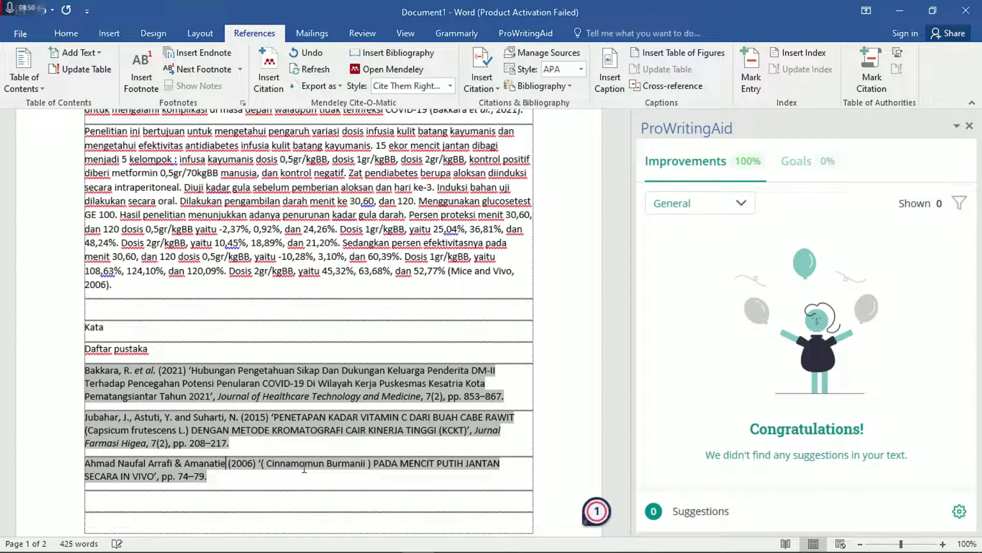
left_click(273, 228)
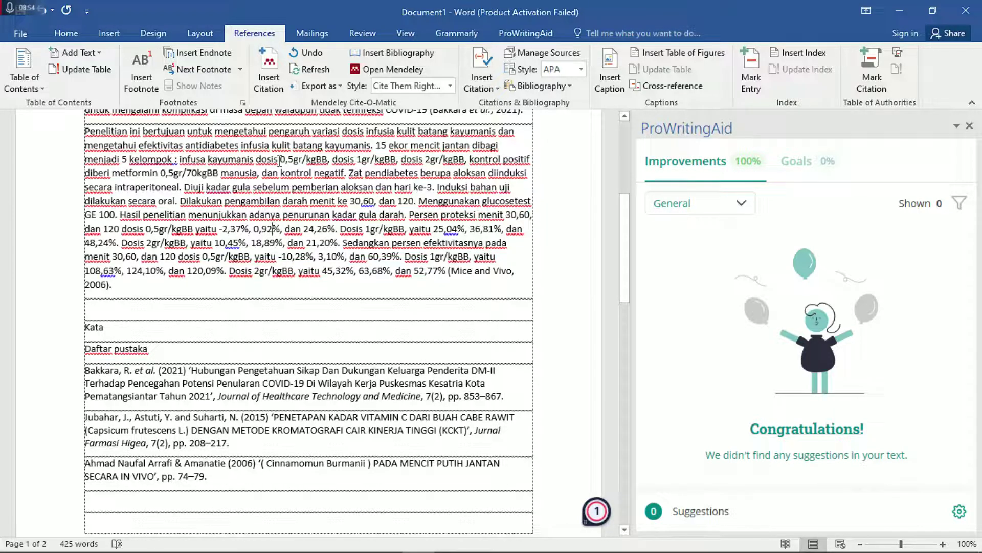
Step: Switch to Mendeley Desktop and copy the two author names from the Cinnamomun Burmanii article's byline again
mouse_move(748, 540)
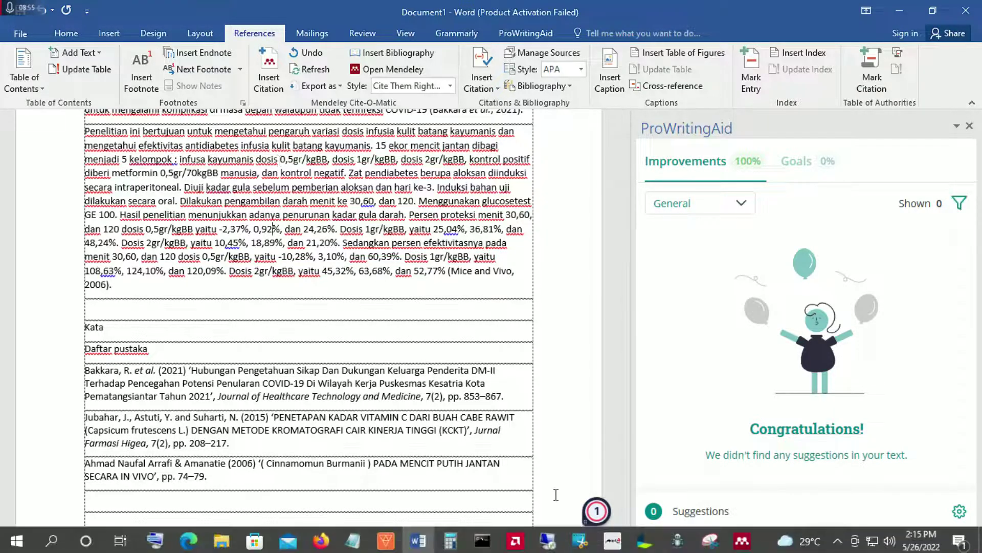
left_click(742, 541)
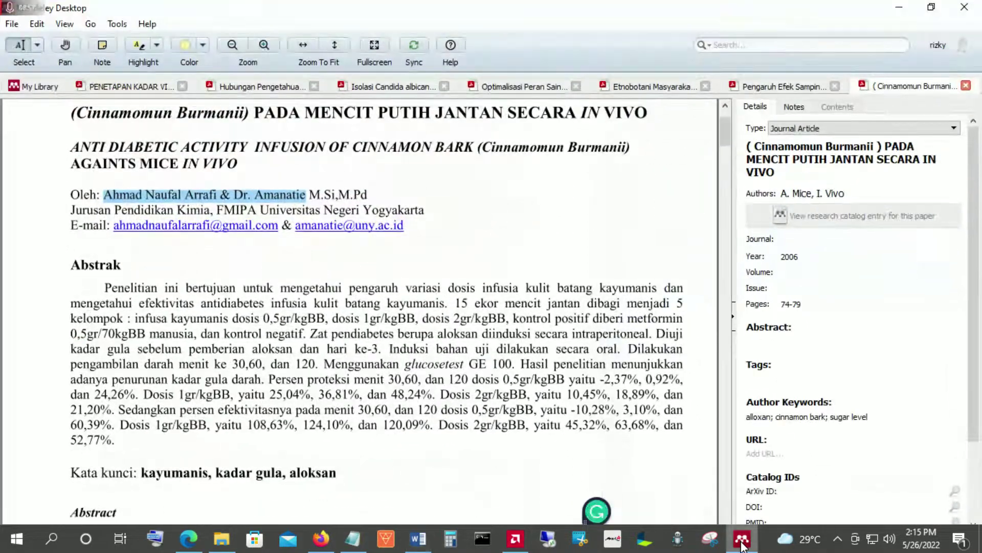
left_click(841, 193)
left_click(379, 226)
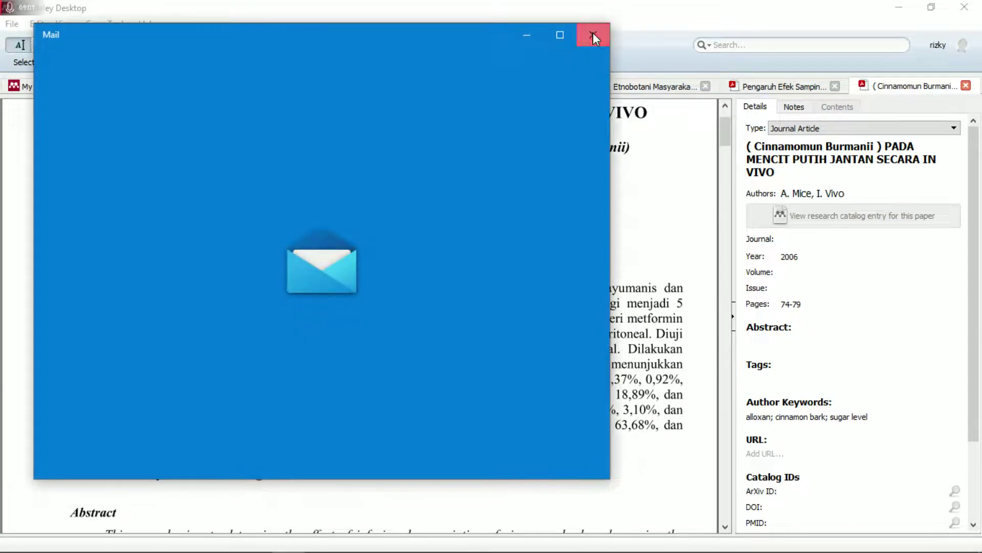
left_click(592, 34)
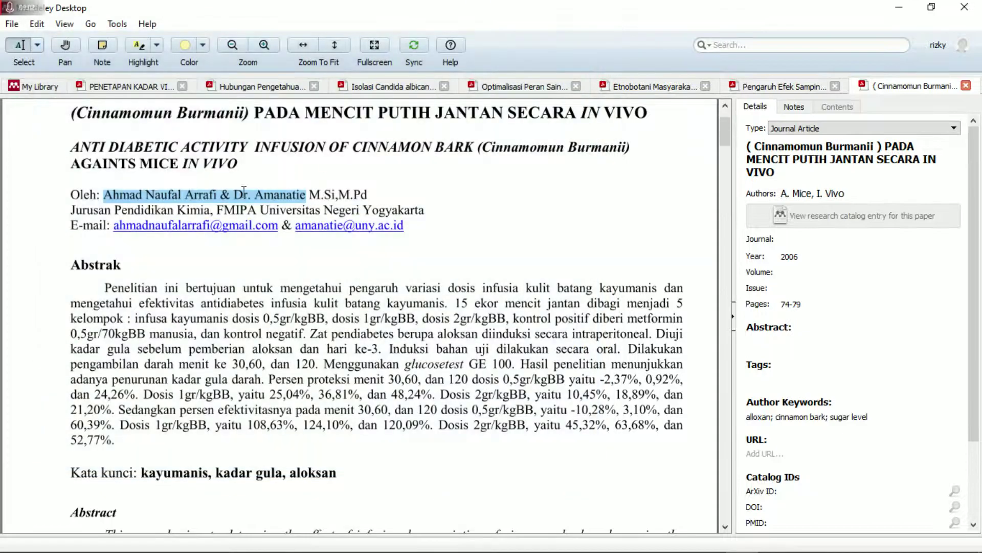
left_click(124, 196)
left_click_drag(306, 192, 306, 194)
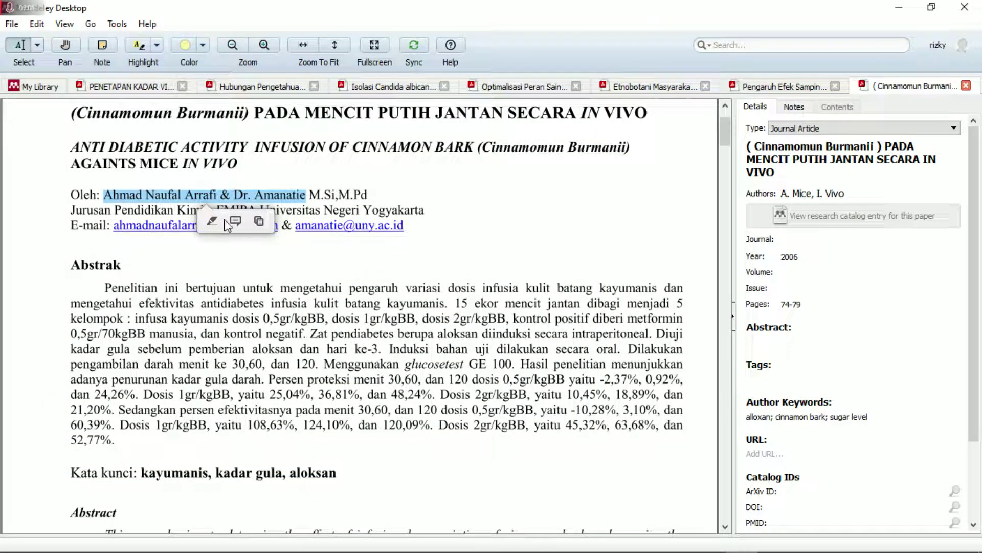
left_click(256, 220)
Step: Replace the article's Authors entry with the copied names, dropping "& Dr." and putting each author on a separate line
left_click(825, 197)
key("ctrl+a")
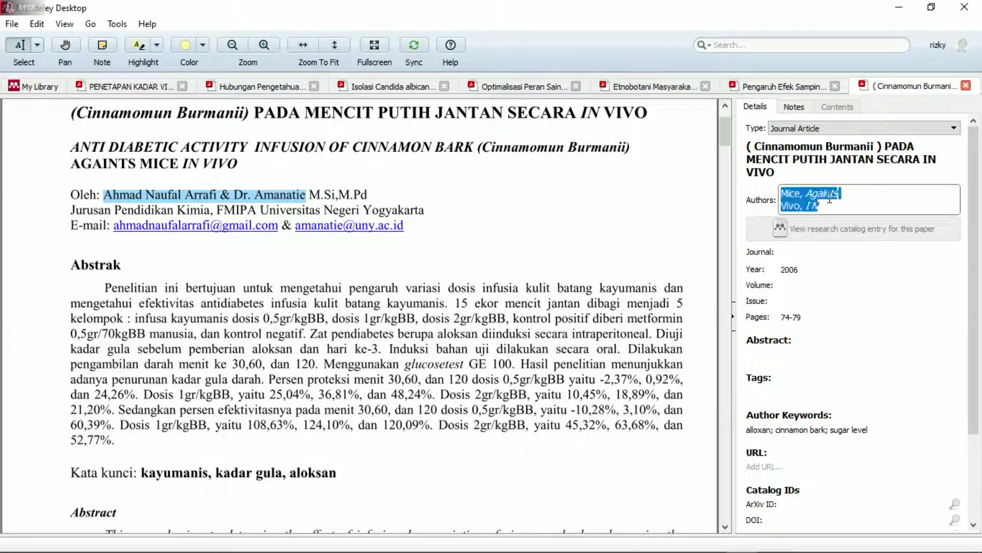
key("ctrl+v")
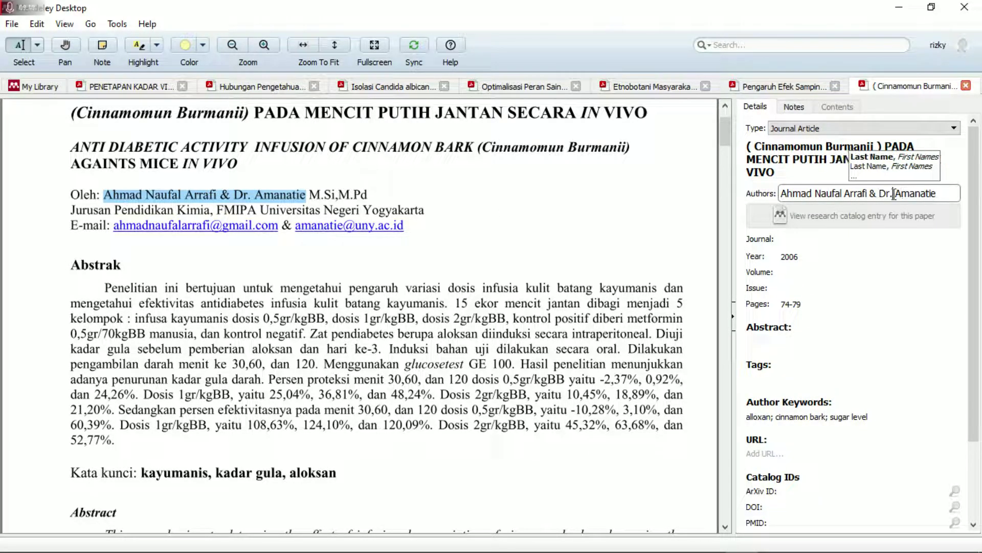
key("ctrl+Left")
key("BackSpace")
key("BackSpace")
key("BackSpace")
key("BackSpace")
key("BackSpace")
key("BackSpace")
key("Return")
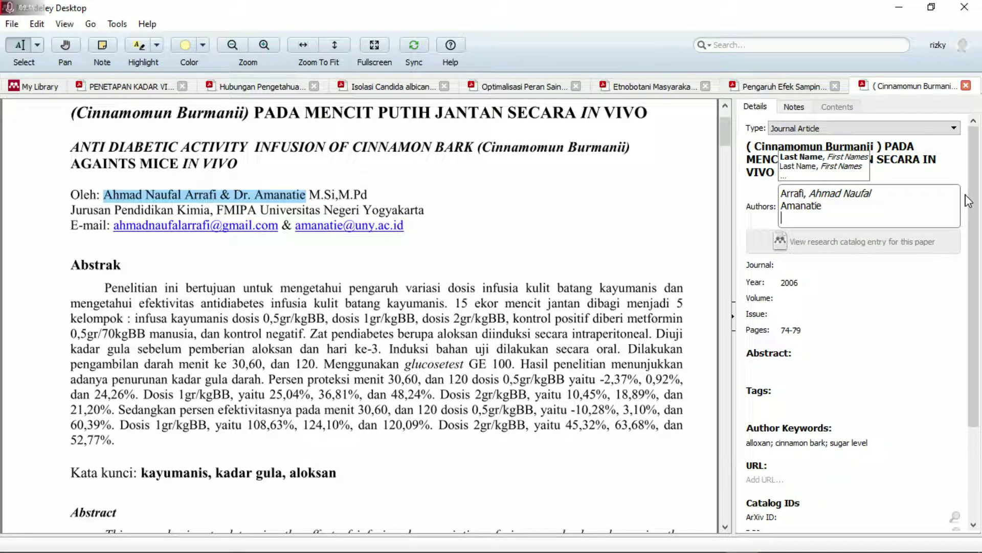
key("BackSpace")
Step: Examine the article from its first to its last page for the journal name and other publication details
scroll(491, 248, "up", 2)
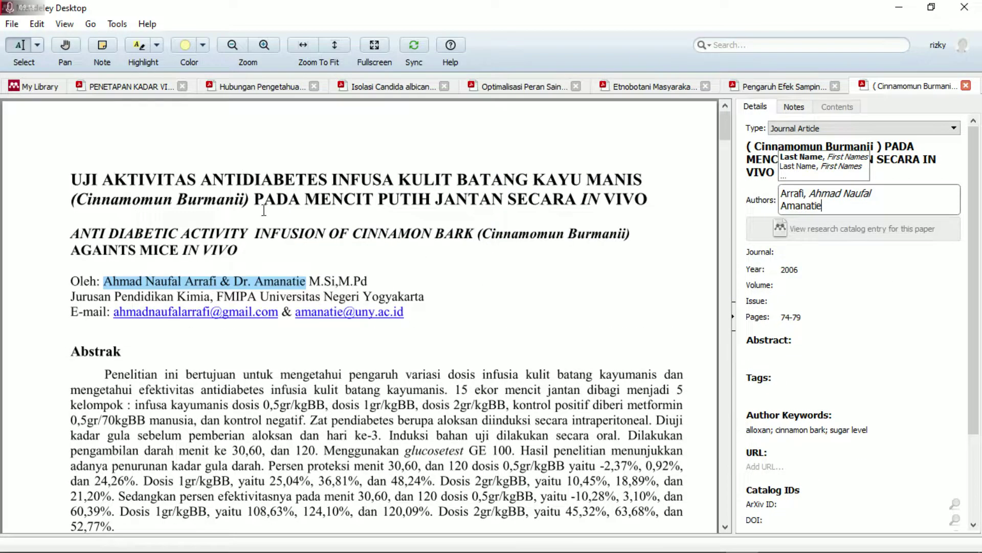
scroll(340, 314, "down", 10)
scroll(339, 313, "down", 12)
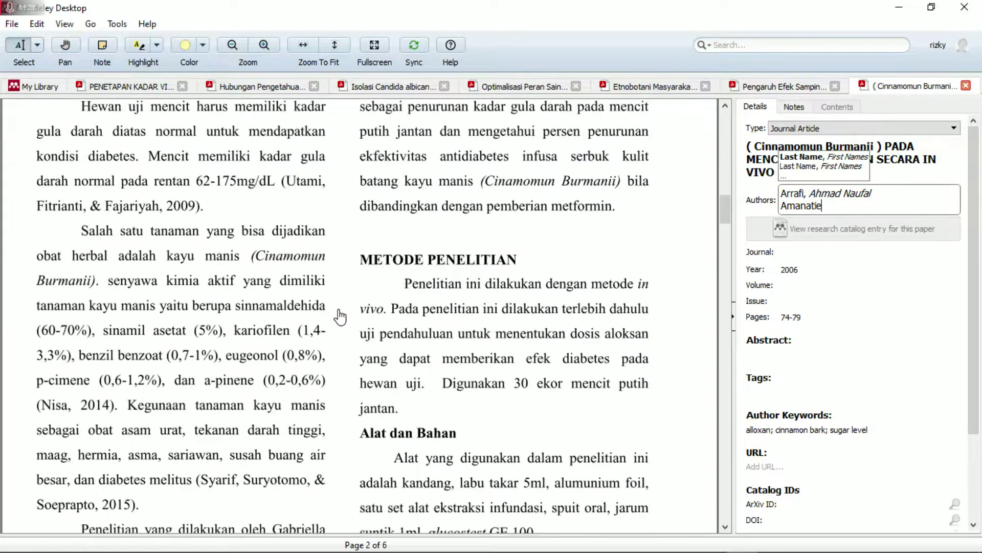
scroll(340, 314, "down", 15)
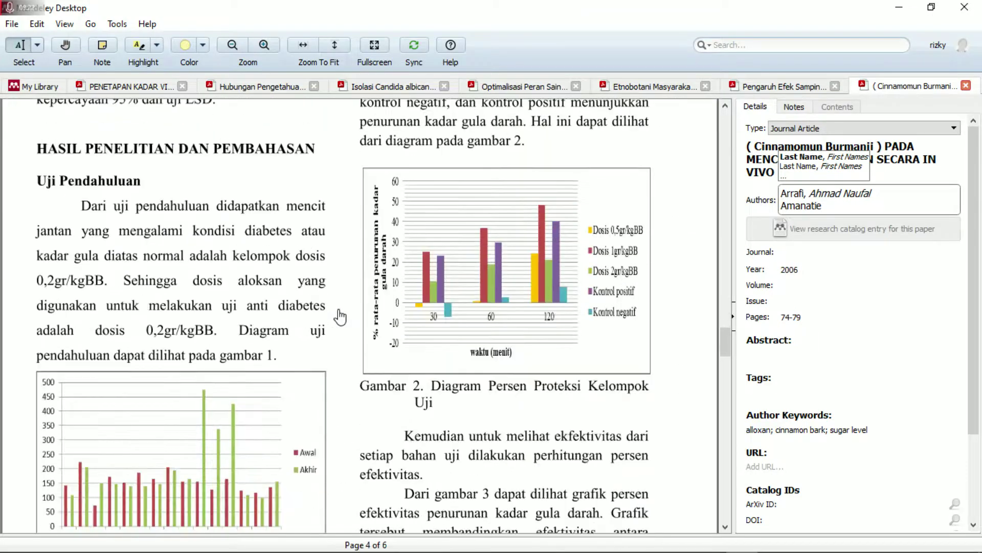
scroll(339, 317, "down", 12)
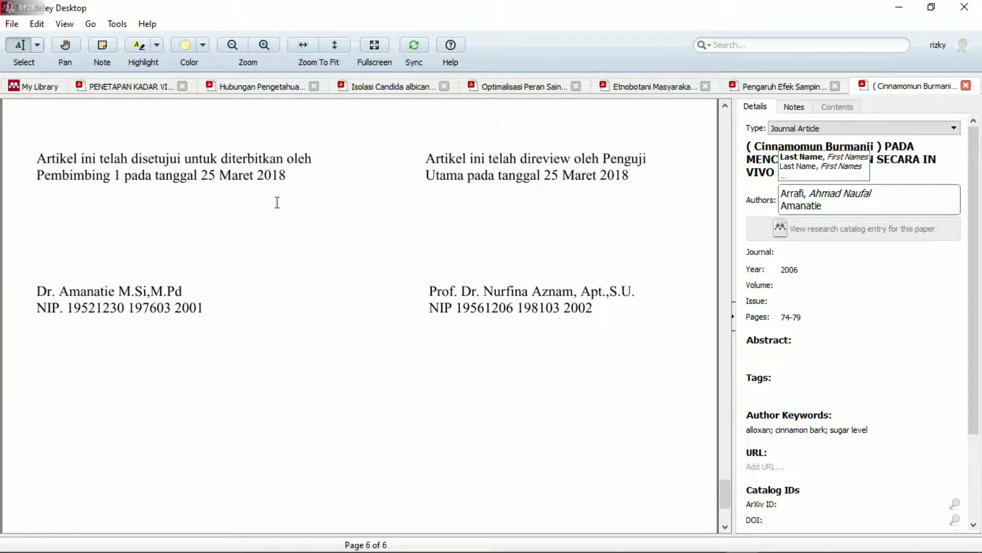
scroll(485, 261, "down", 3)
scroll(485, 261, "up", 10)
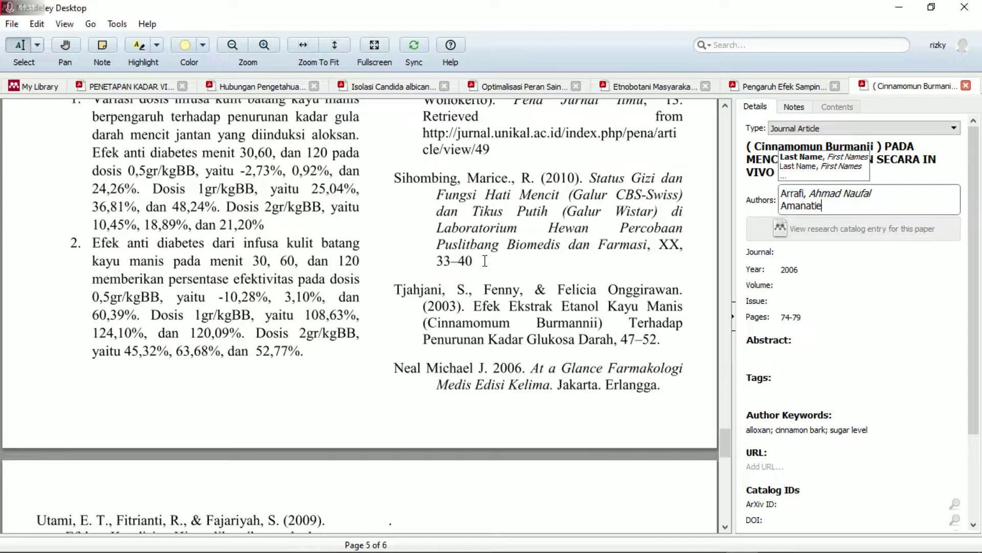
scroll(485, 261, "up", 15)
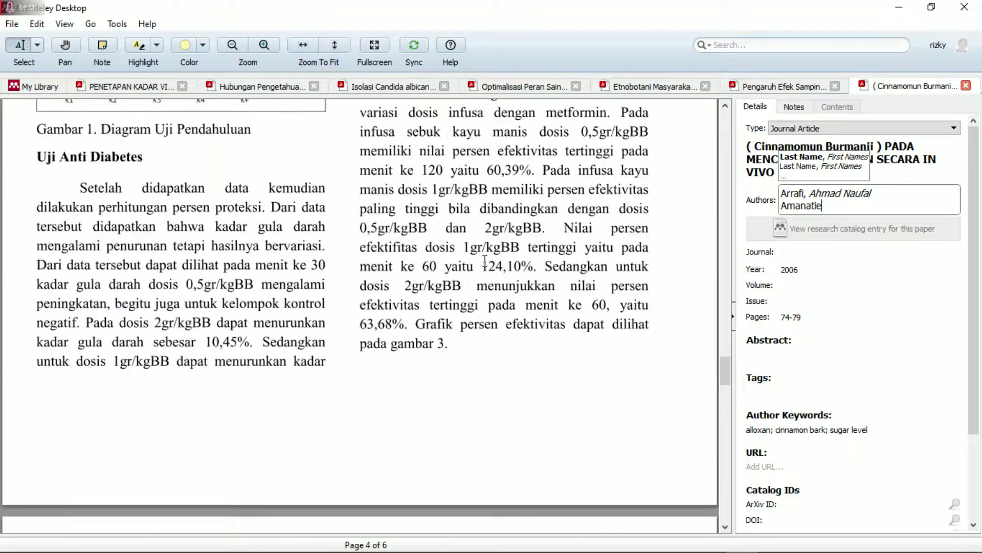
scroll(485, 261, "up", 15)
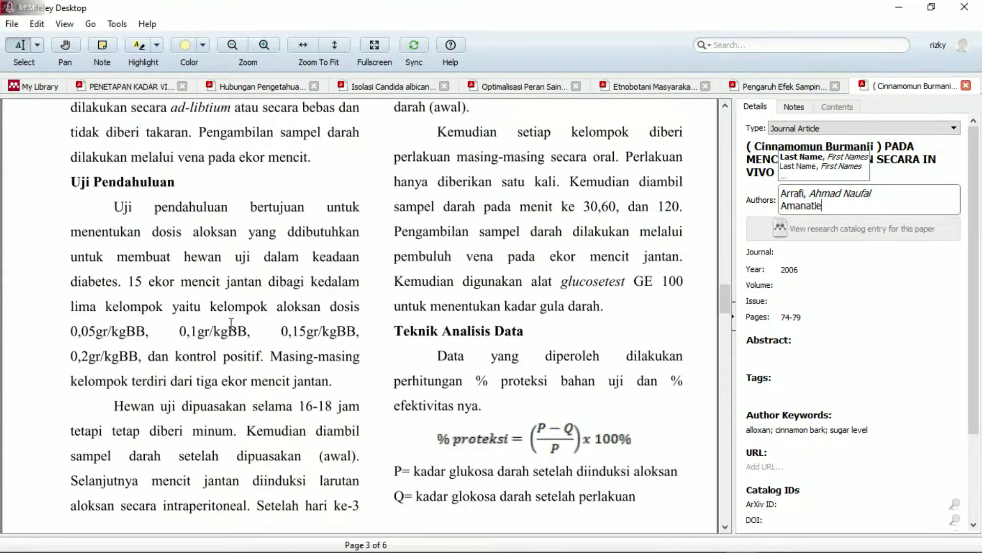
scroll(231, 323, "up", 5)
scroll(200, 316, "up", 15)
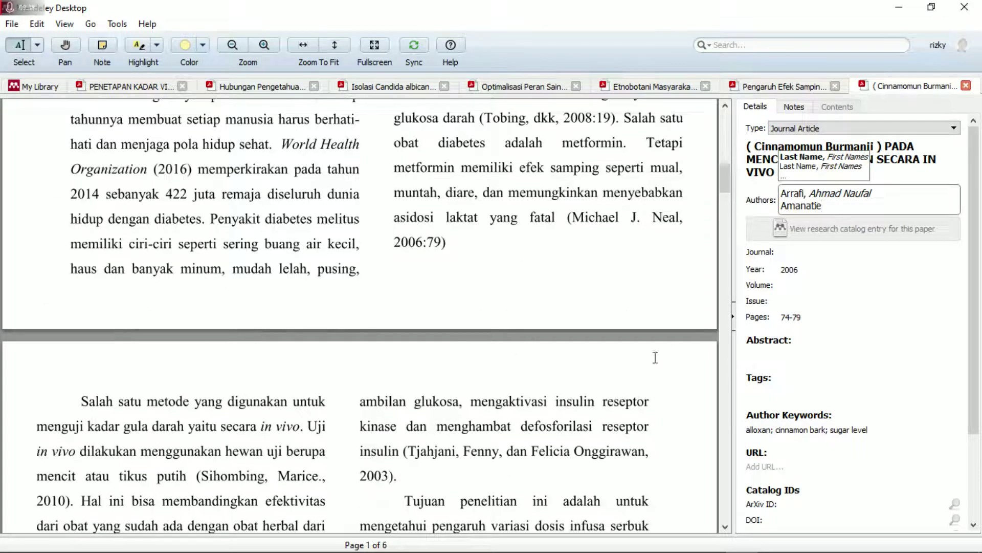
scroll(330, 219, "up", 8)
left_click(832, 254)
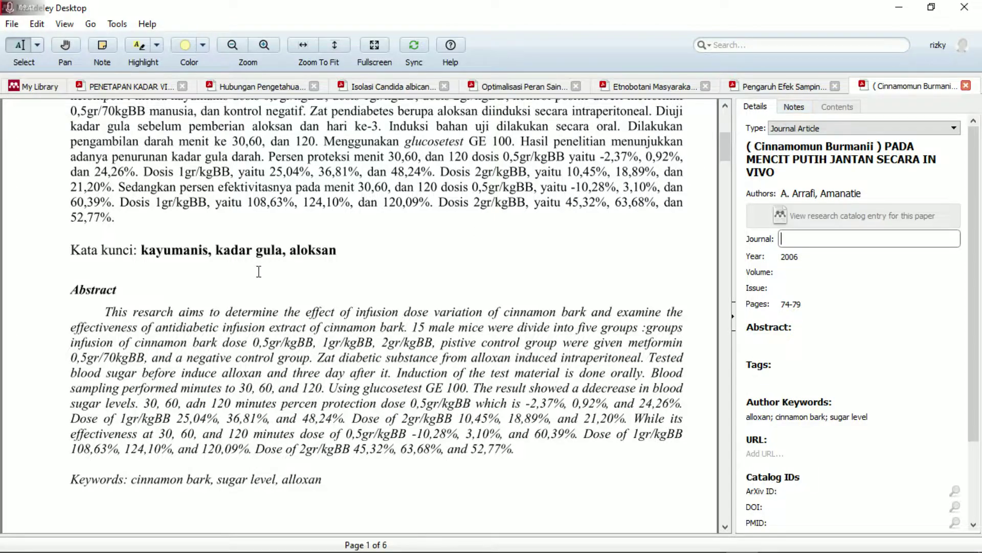
scroll(259, 271, "up", 6)
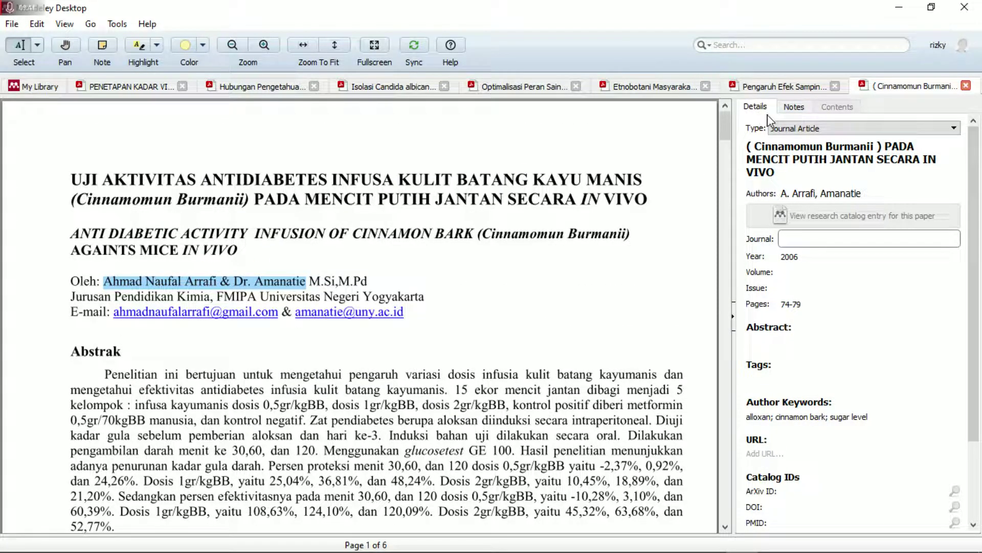
Step: Change the document type of the Cinnamomun Burmanii article to Working Paper
left_click(805, 131)
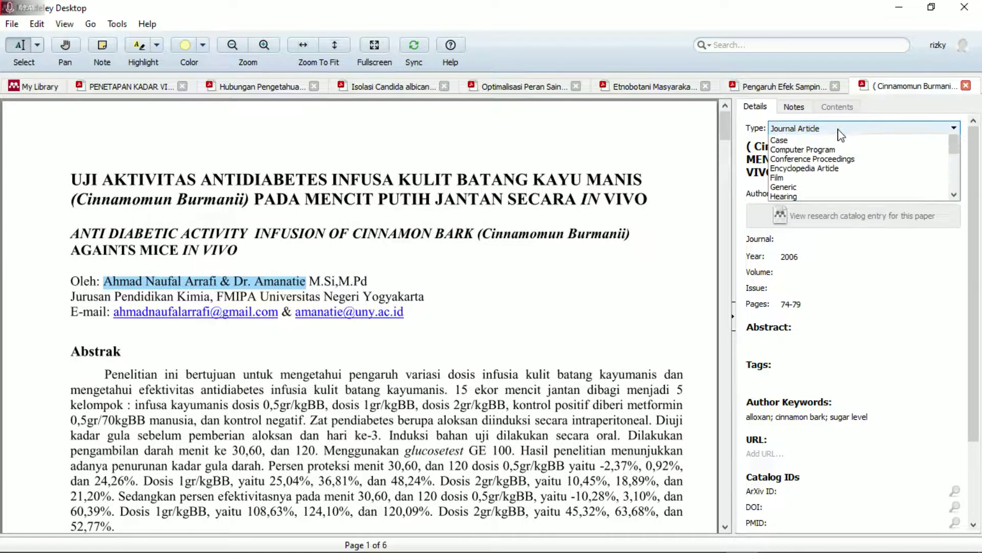
scroll(876, 201, "down", 3)
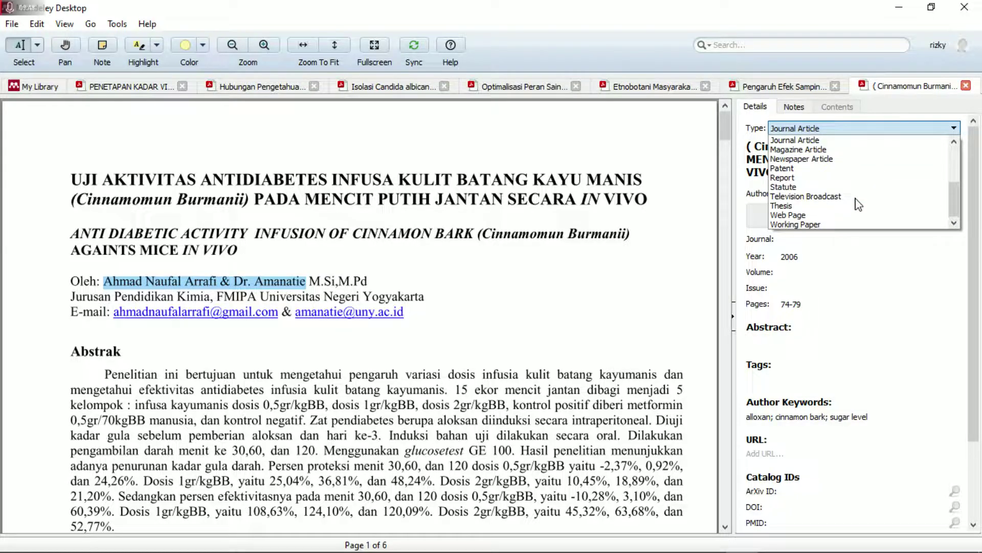
left_click(825, 228)
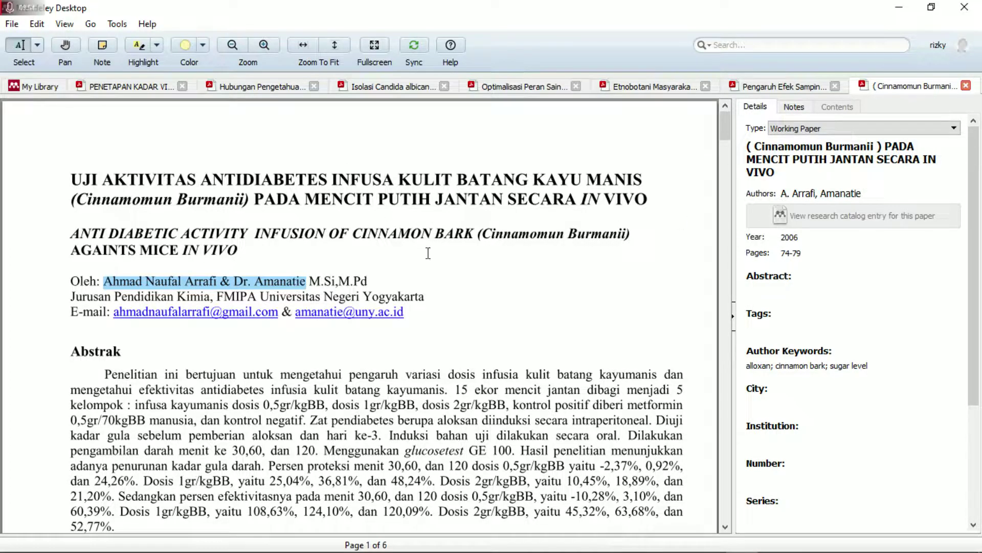
Step: Look through the article's pages again for details that fit the Working Paper record
scroll(396, 325, "down", 1)
scroll(397, 325, "down", 20)
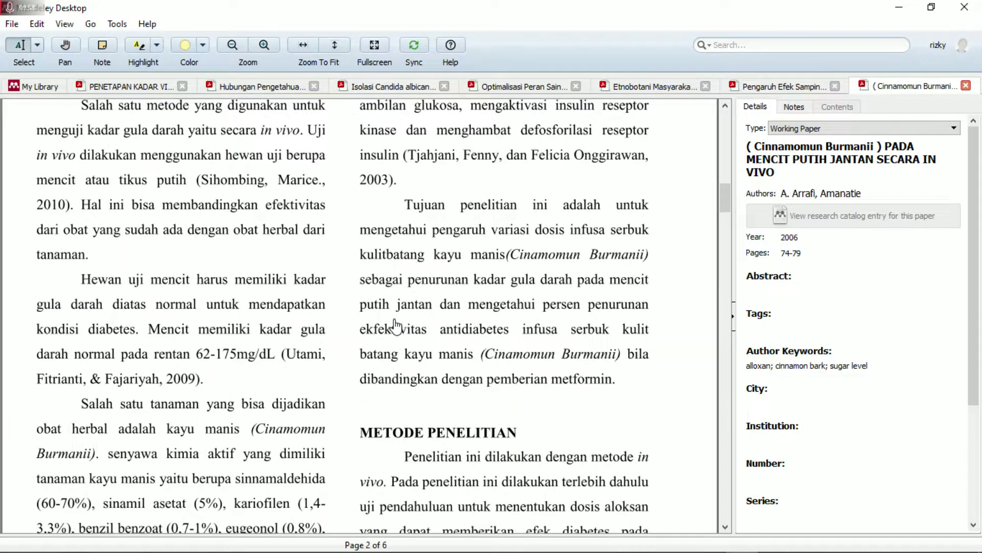